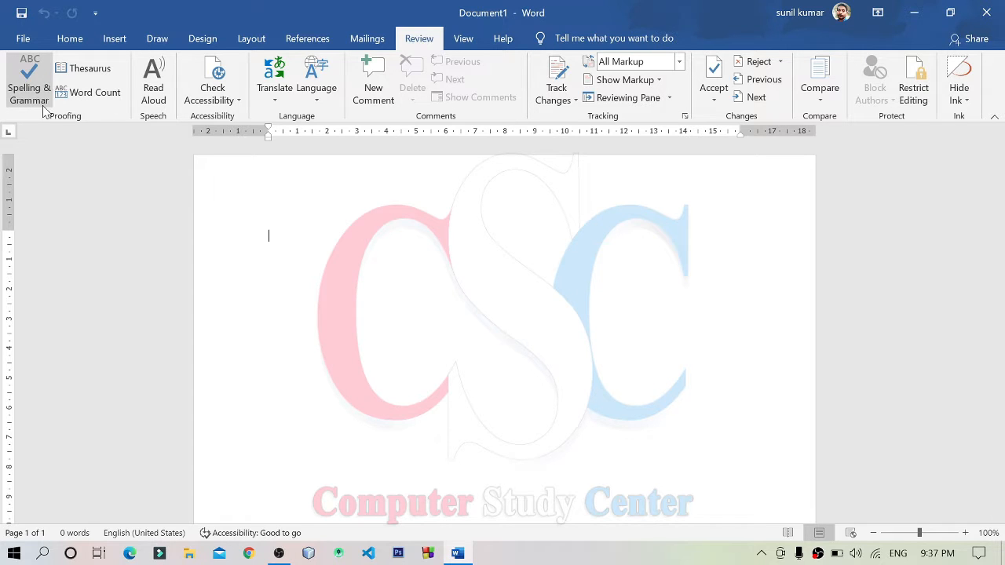
Magnify the screen to 200% with Magnifier and minimise its window to examine the Review tools.
key(super+plus)
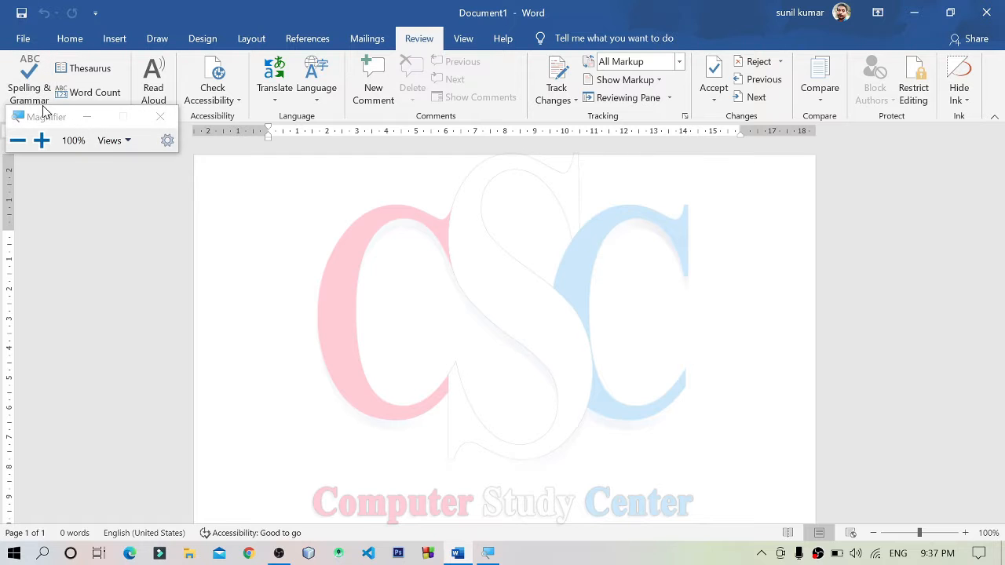
key(super+plus)
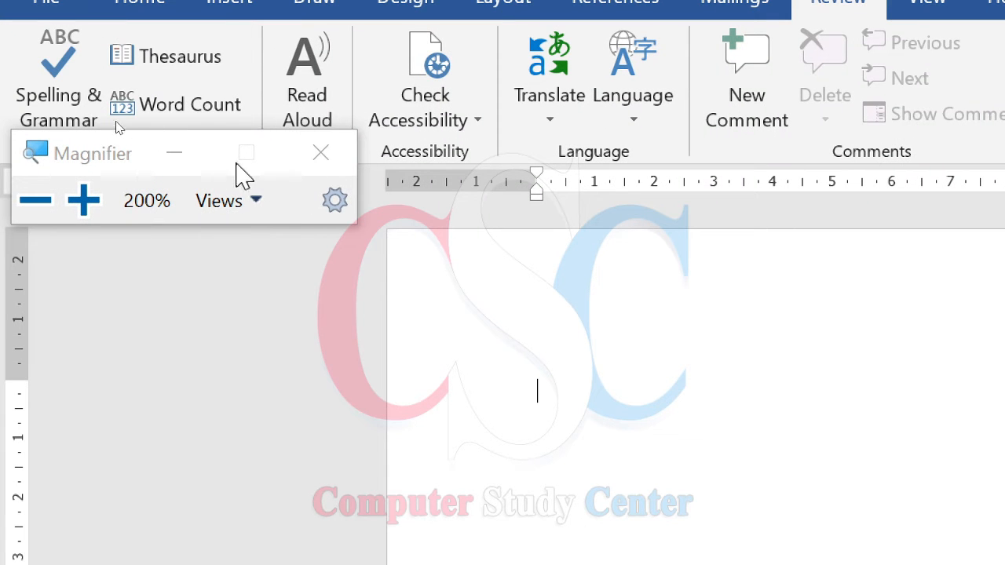
click(176, 153)
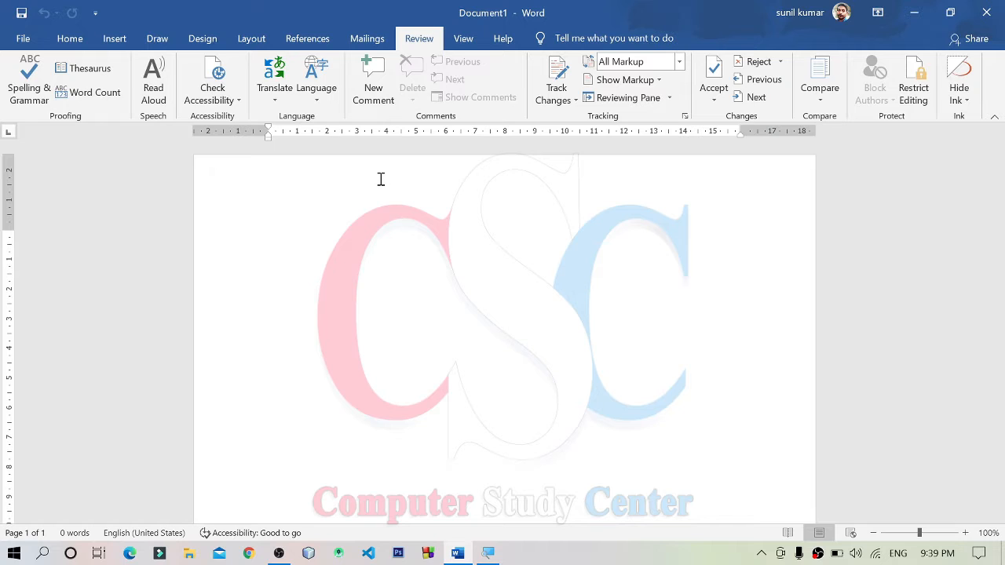
Fill the blank document with sample paragraphs using =rand().
text(=)
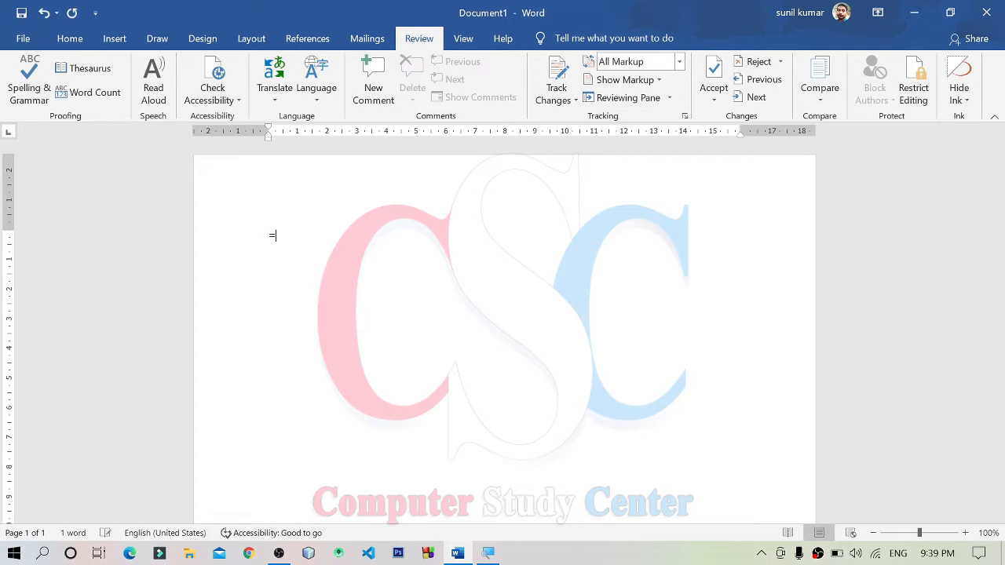
text(rand())
key(Return)
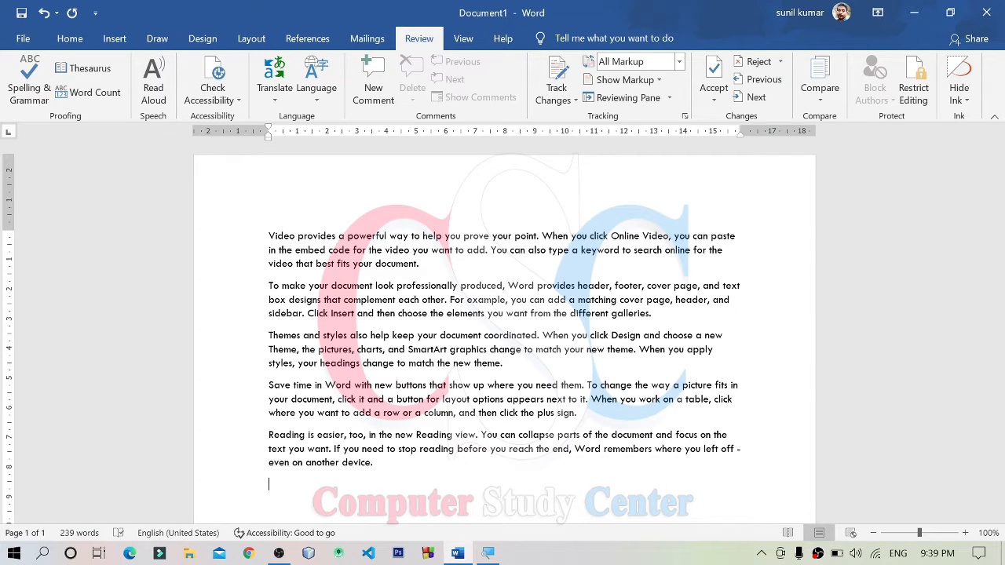
Format all the document text as bold and justified, with the font one size larger.
key(ctrl+a)
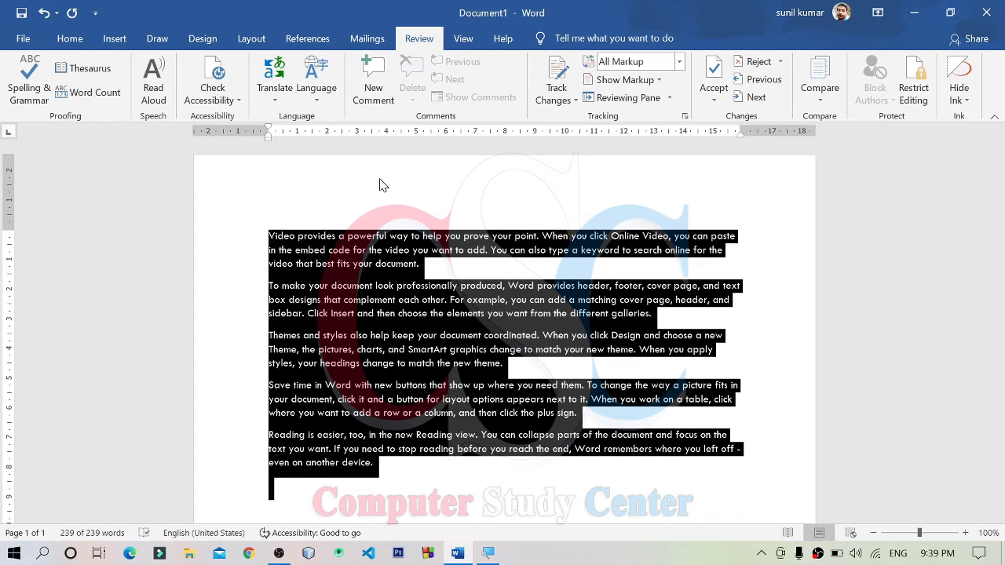
key(ctrl+b)
key(ctrl+shift+period)
key(ctrl+j)
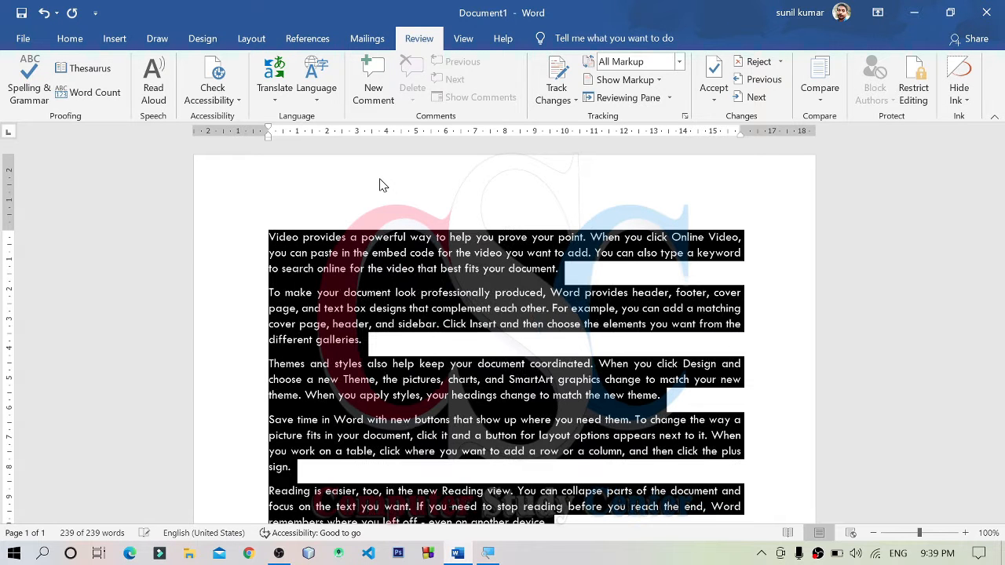
click(822, 282)
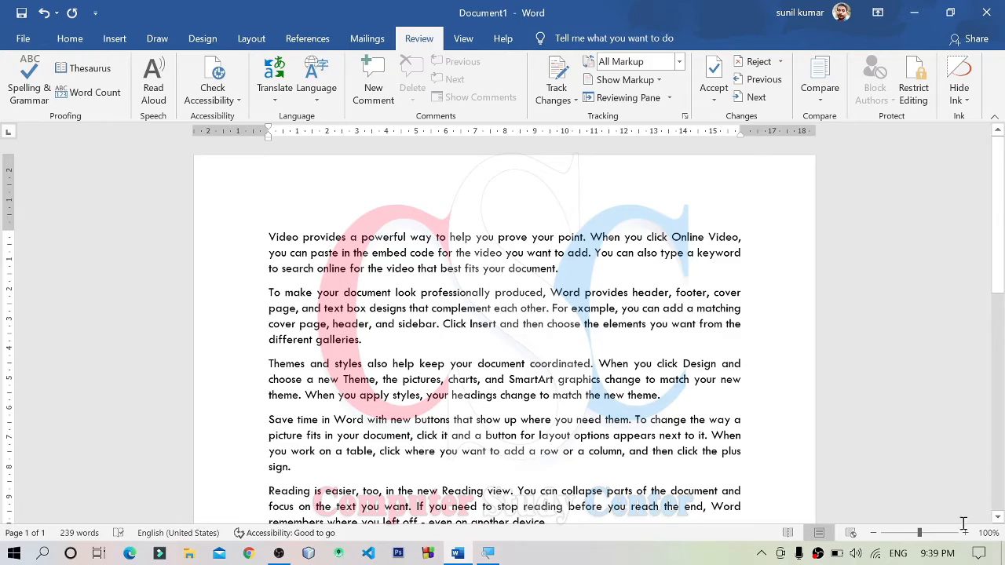
Have the document read out from the first paragraph with Read Aloud, then pause the reading.
click(941, 535)
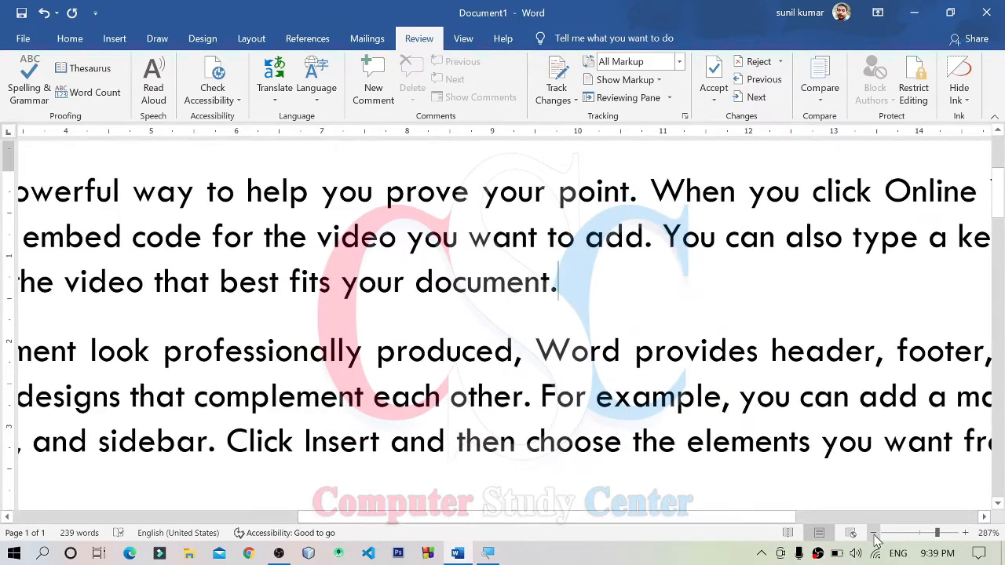
click(923, 537)
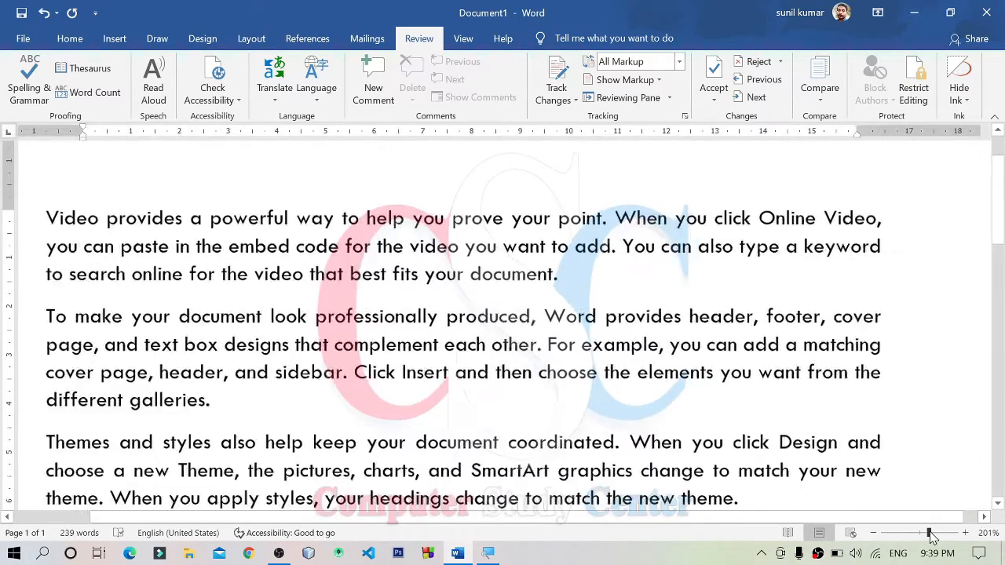
click(931, 536)
drag(632, 519, 546, 521)
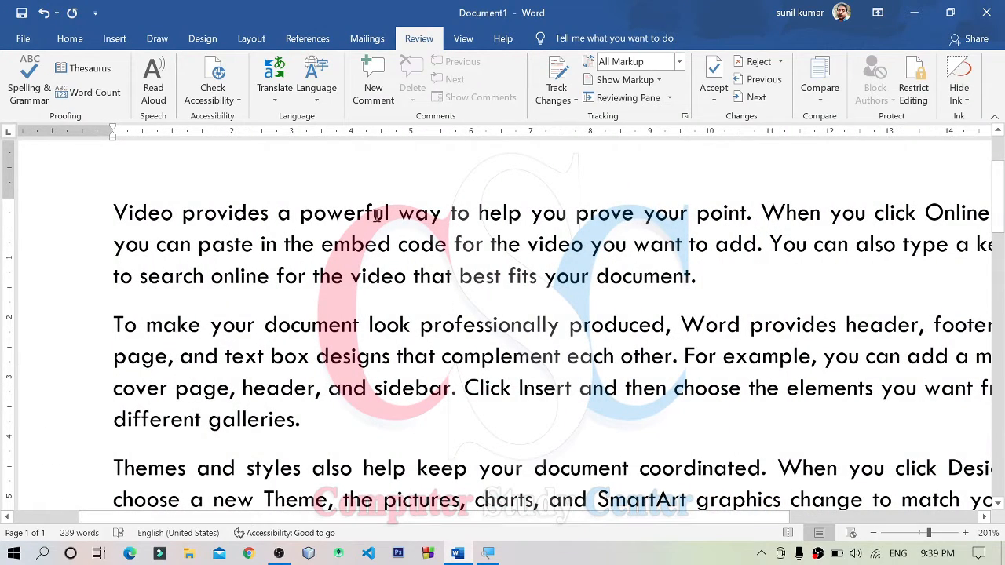
drag(115, 212, 399, 215)
click(426, 226)
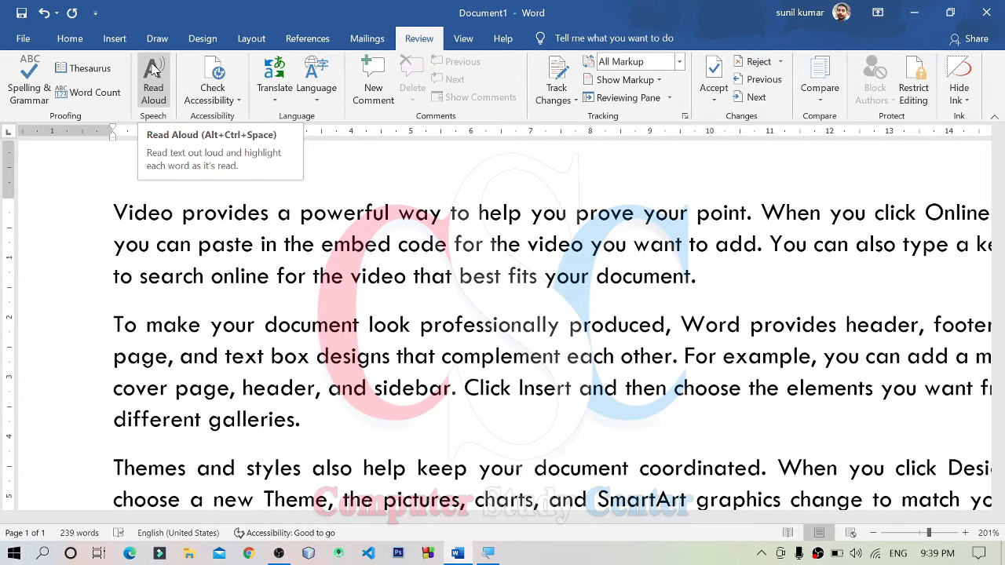
click(153, 71)
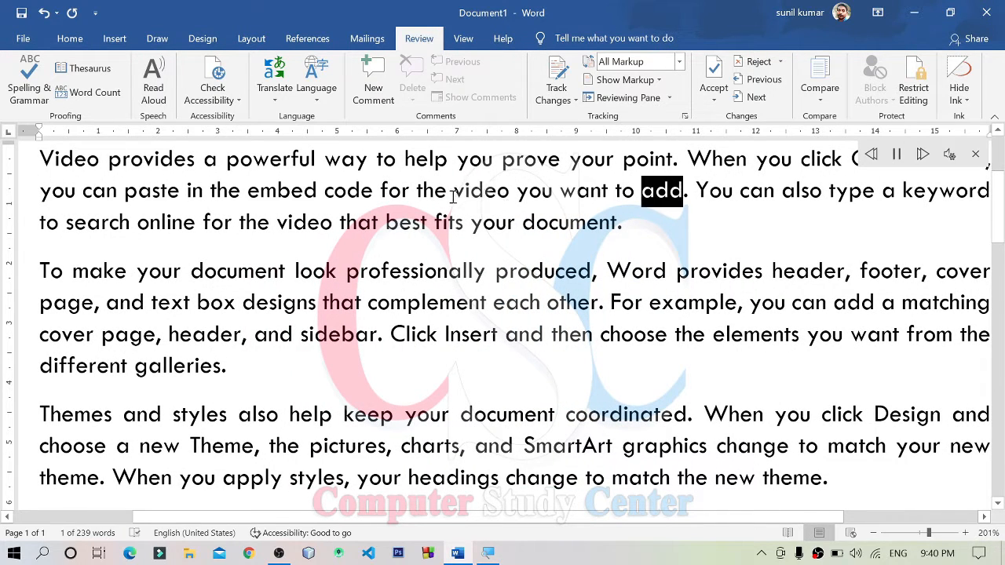
click(896, 155)
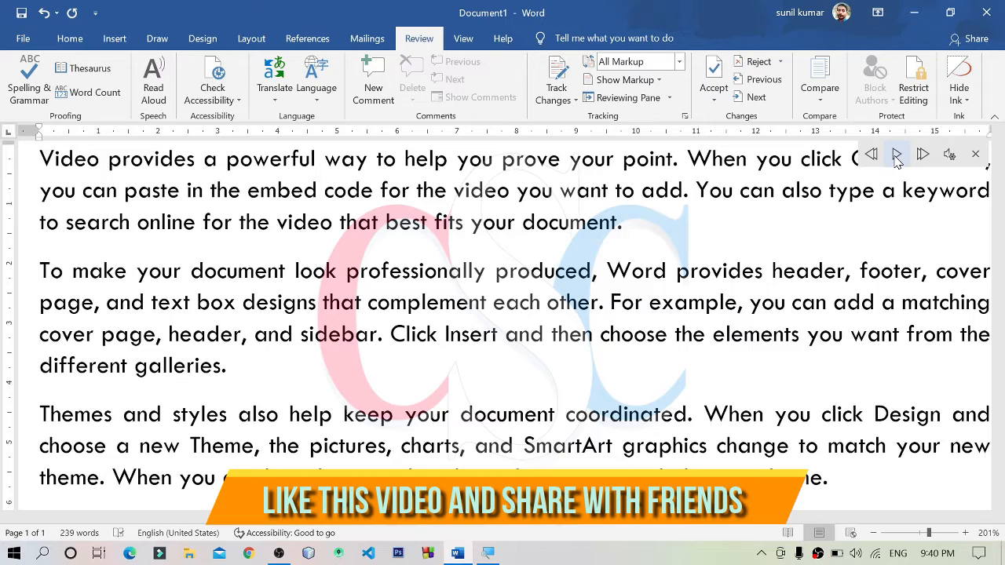
Increase the Read Aloud reading speed slightly above the middle setting.
click(873, 534)
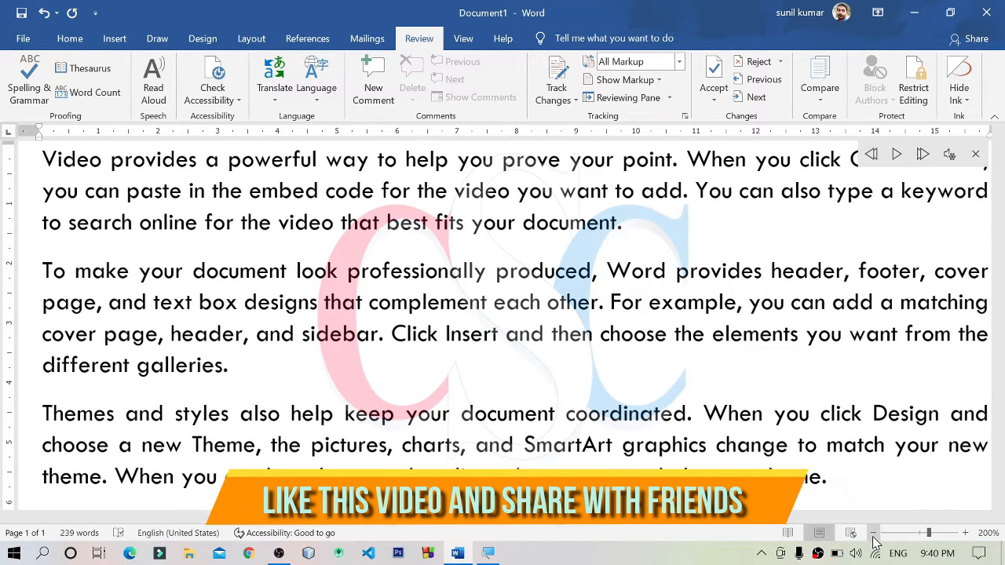
click(873, 534)
click(873, 534)
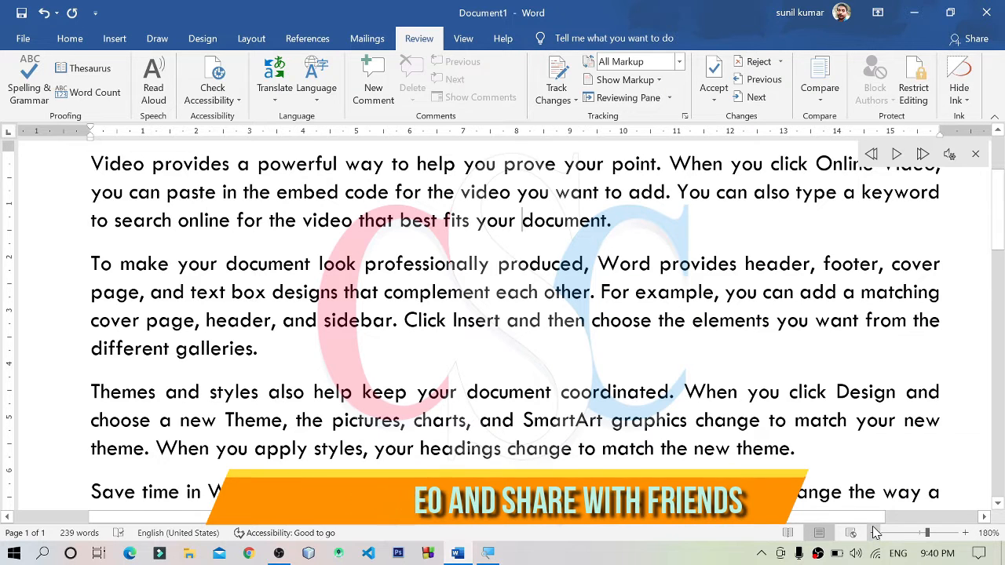
click(948, 156)
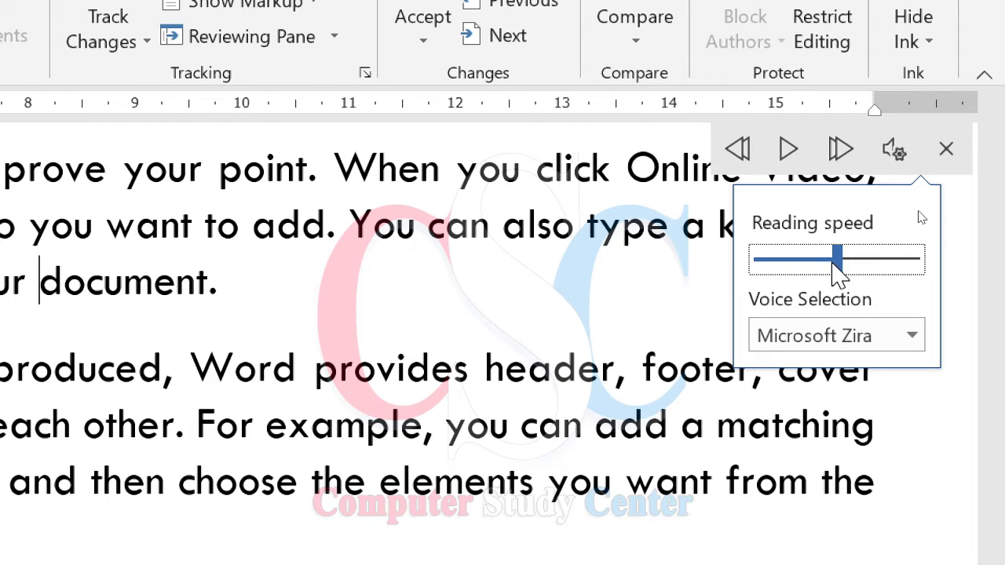
drag(839, 265, 864, 267)
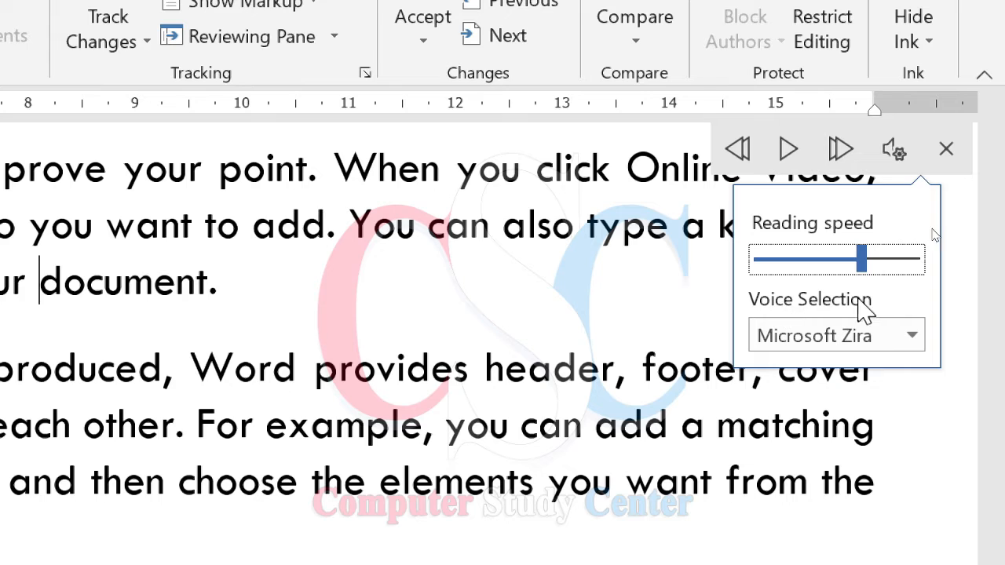
Choose Microsoft Zira as the Read Aloud voice, then play a short passage and pause it.
click(910, 334)
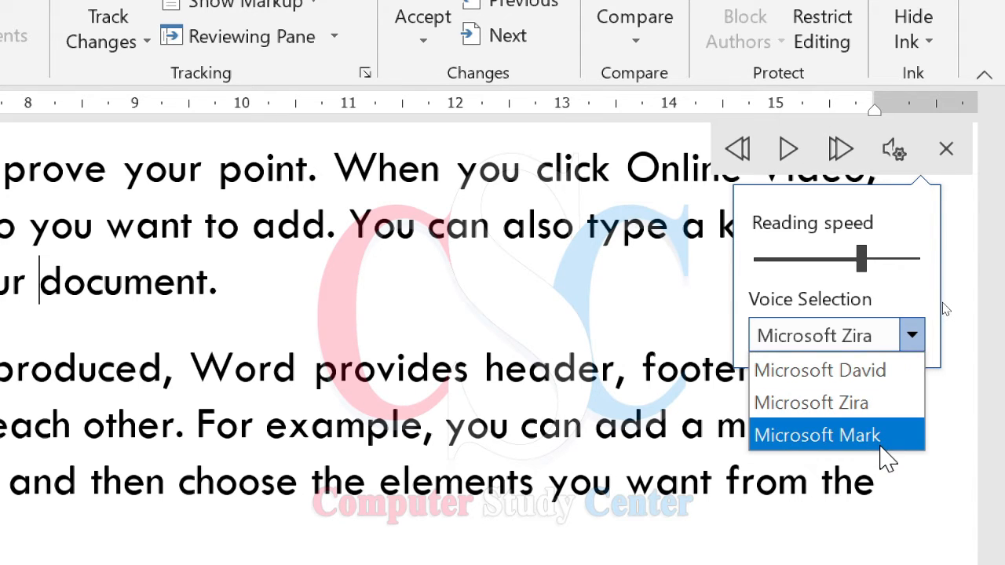
click(895, 403)
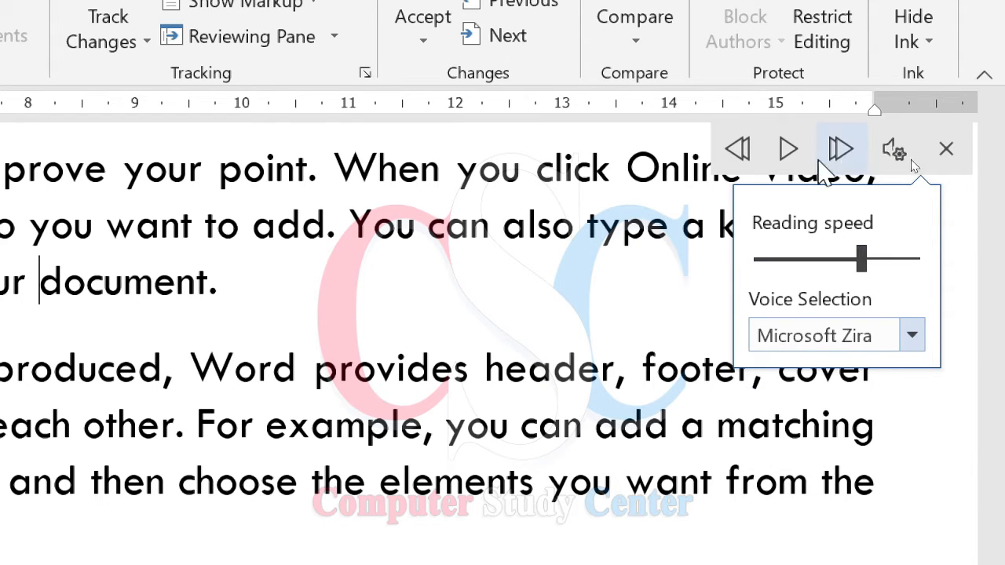
click(789, 153)
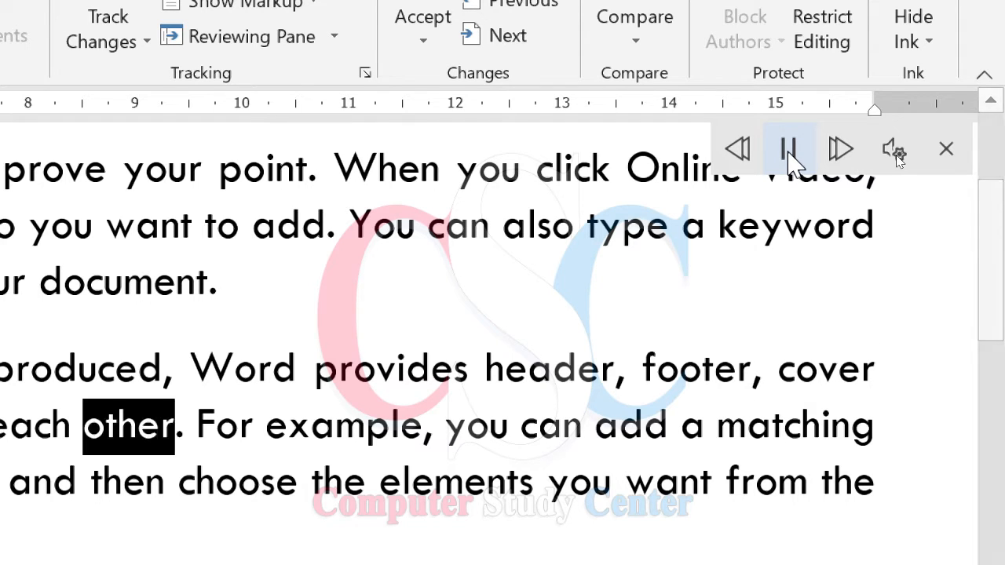
click(790, 153)
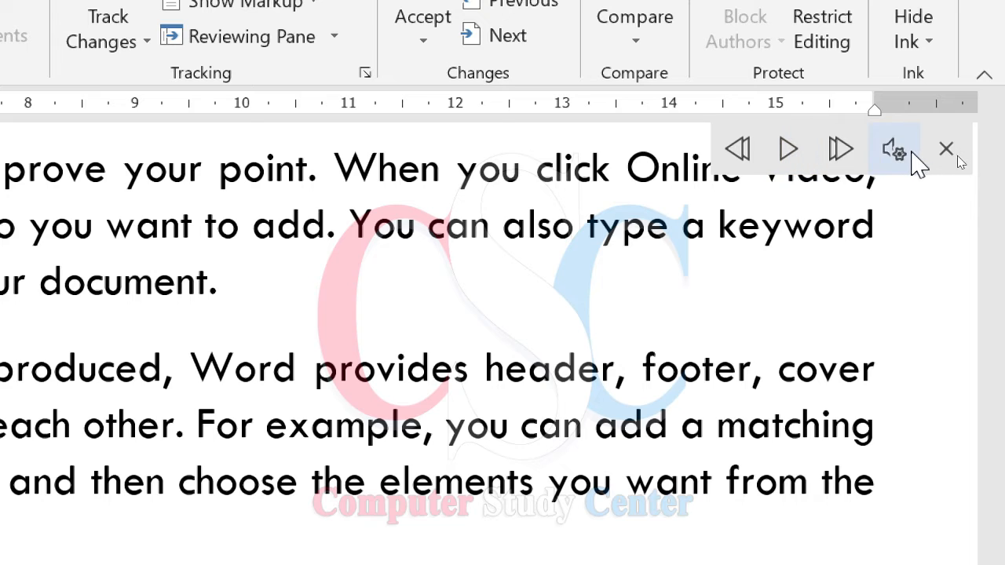
Switch the Read Aloud voice to Microsoft David, then play a short passage and pause it.
click(895, 151)
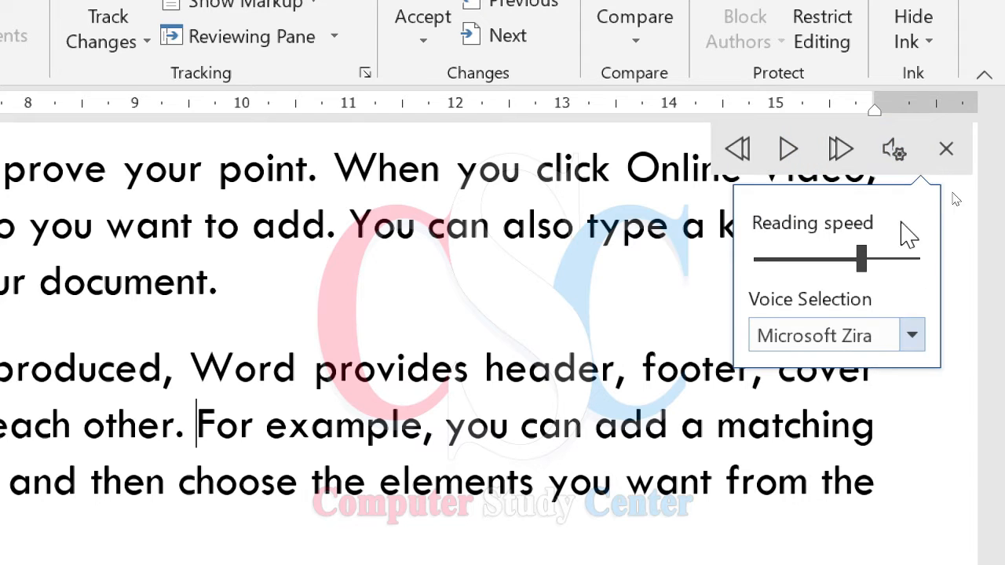
click(917, 336)
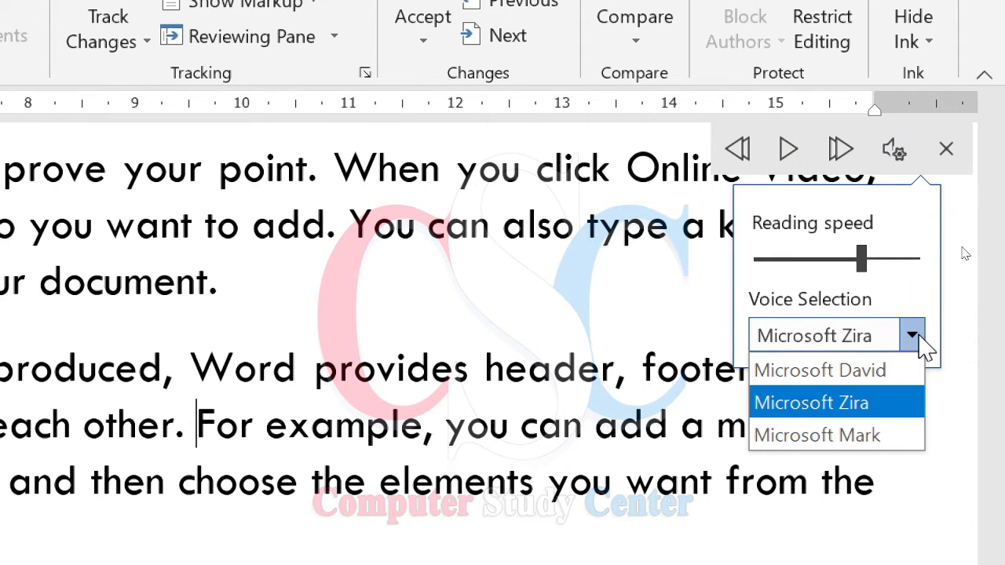
click(866, 374)
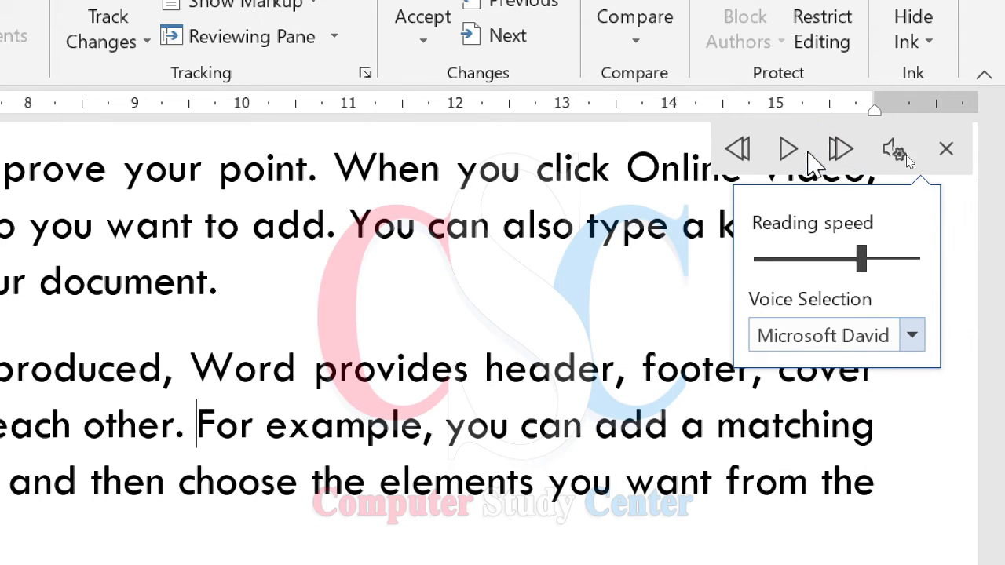
click(789, 152)
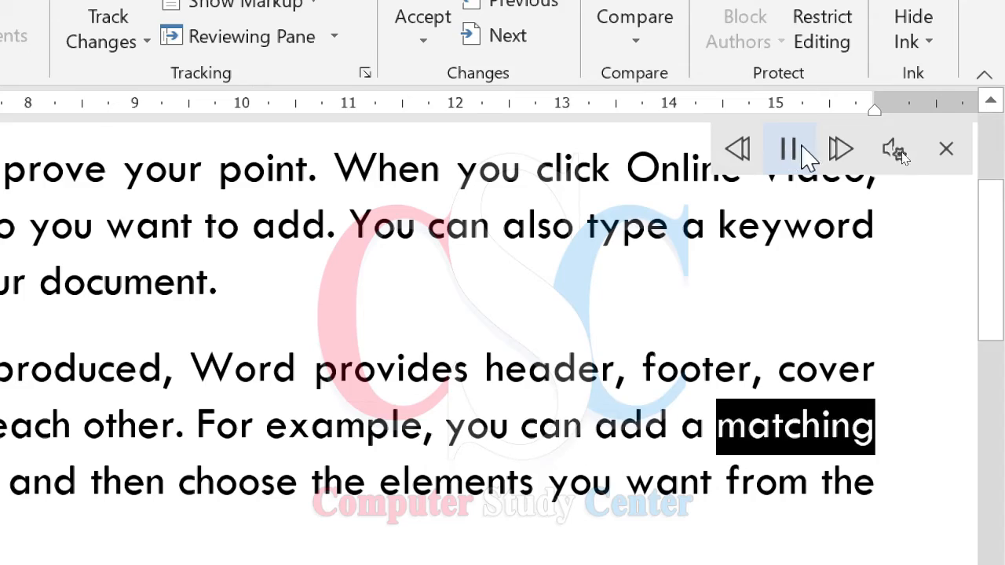
click(787, 153)
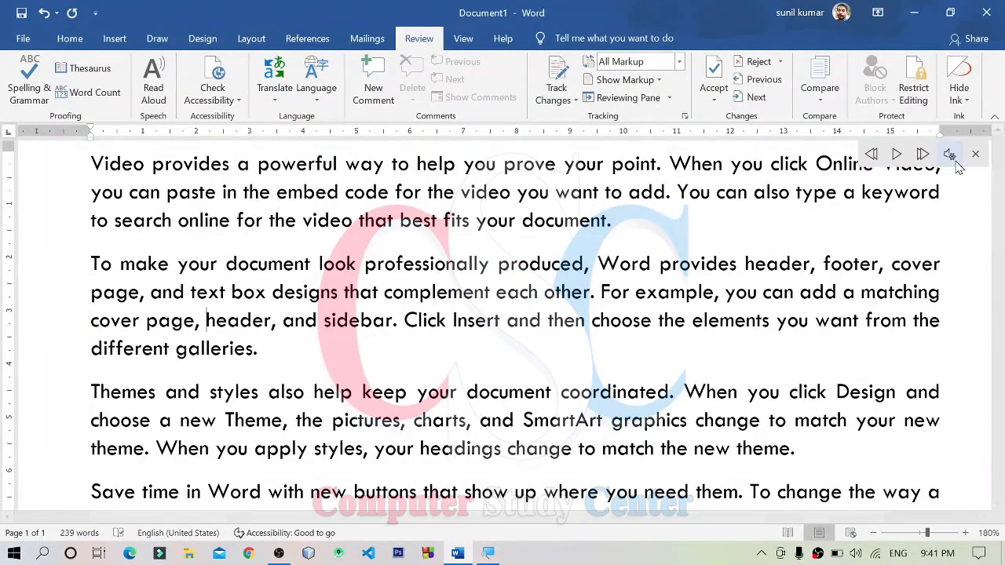
Lower the reading speed to the middle setting, then play part of the second paragraph and pause it.
click(984, 141)
drag(932, 206, 922, 216)
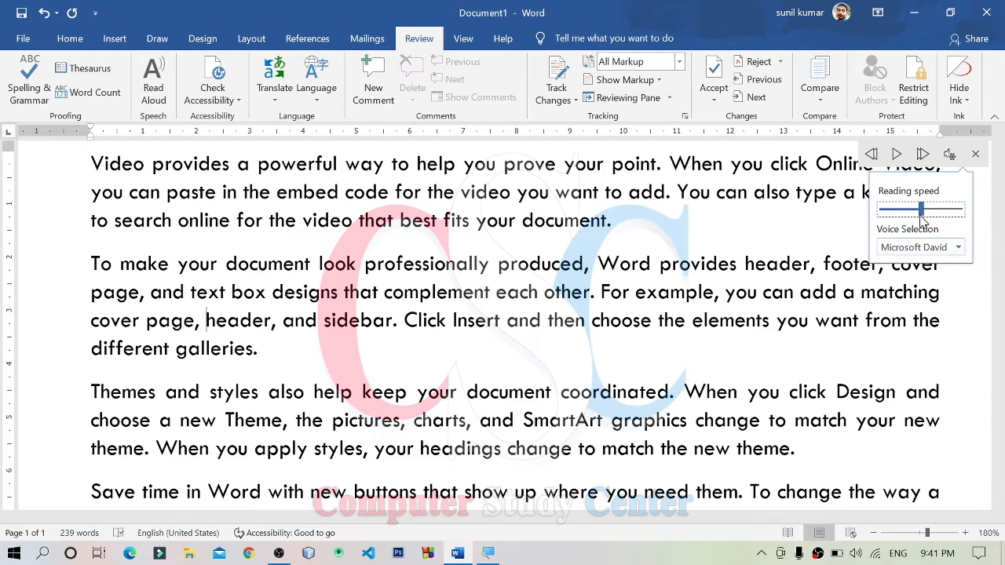
click(897, 153)
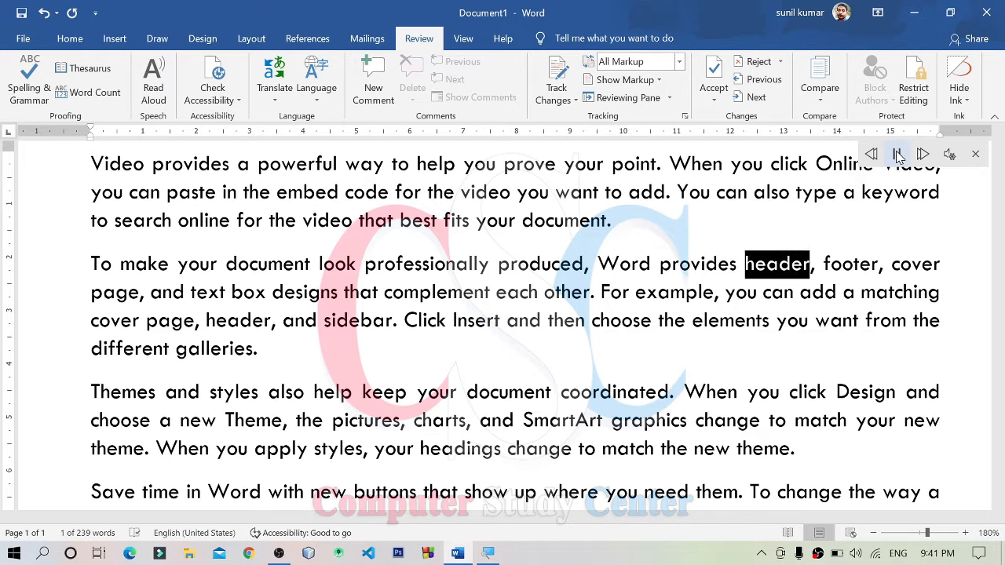
click(897, 155)
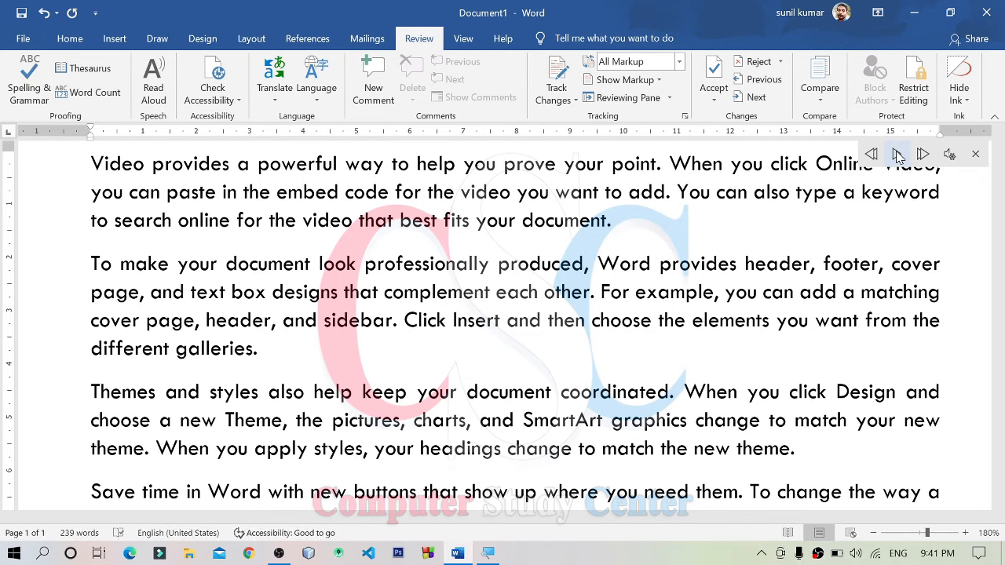
Change the Read Aloud voice to Microsoft Mark, then resume the reading briefly and pause it.
click(949, 154)
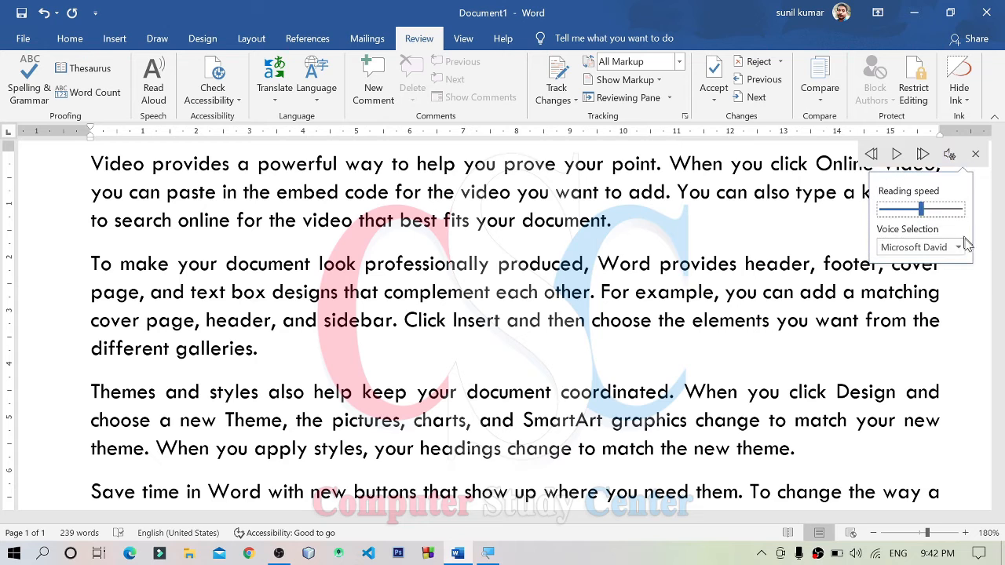
click(968, 253)
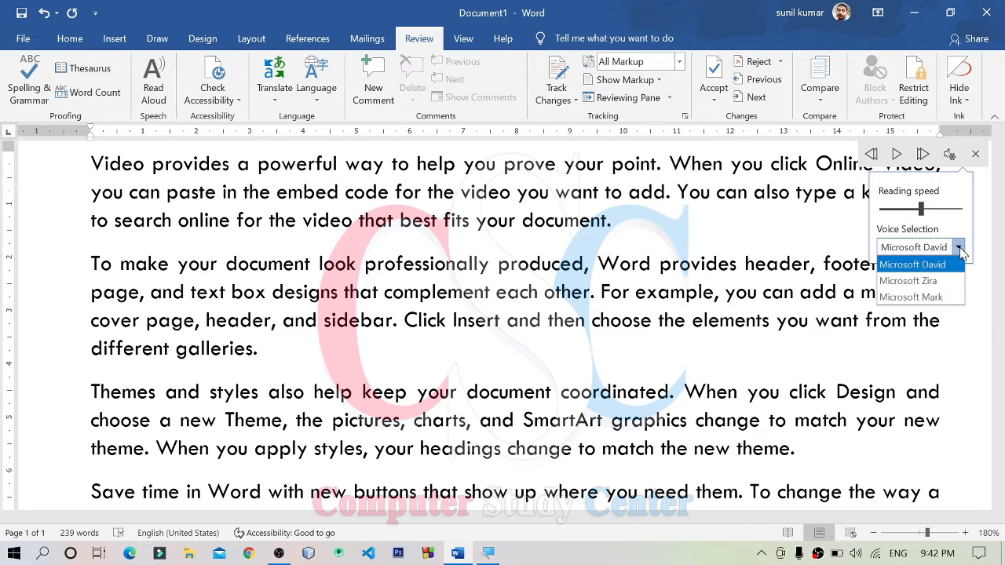
click(949, 295)
click(896, 155)
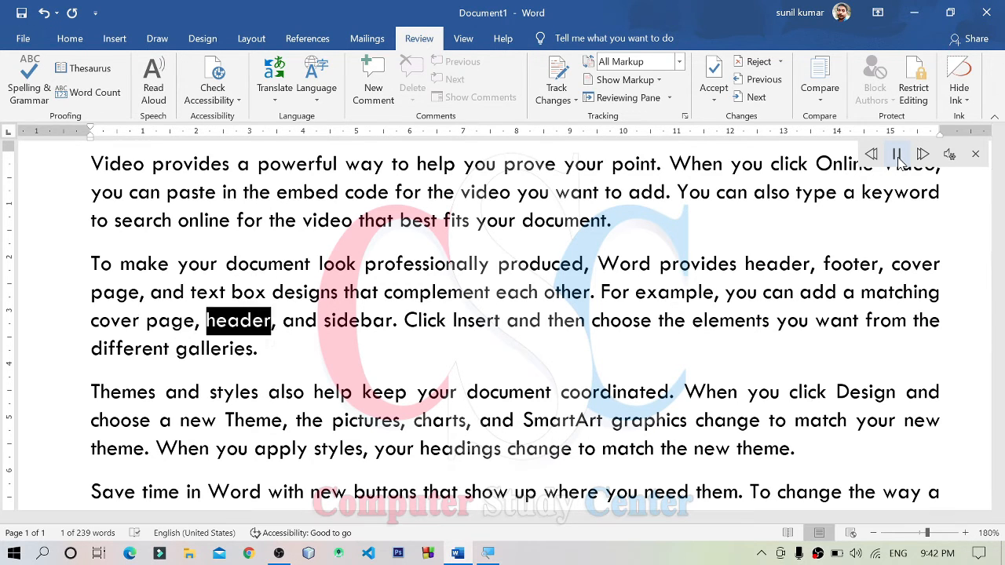
click(898, 156)
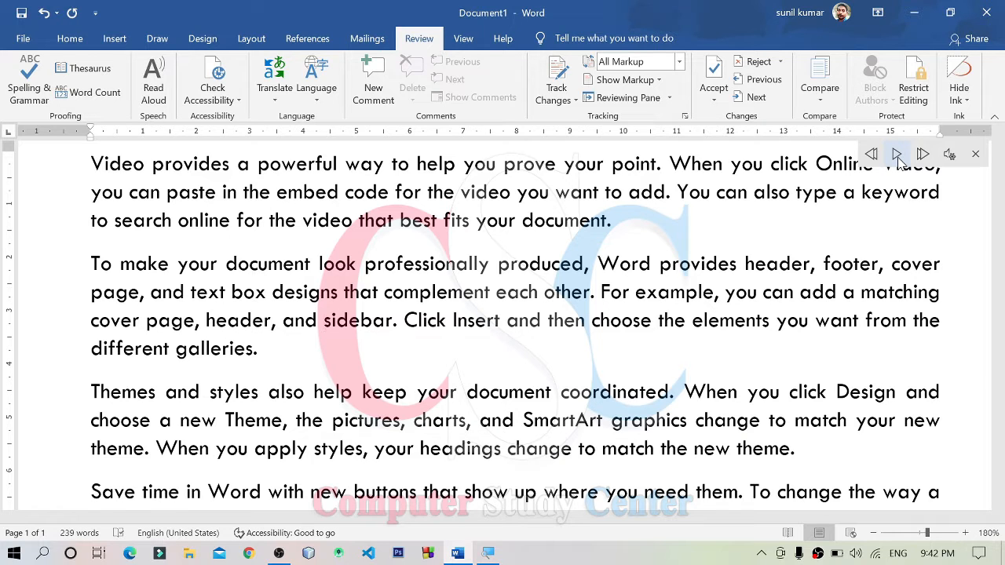
Check the list of available Read Aloud voices and close the Read Aloud controls.
click(948, 154)
click(958, 248)
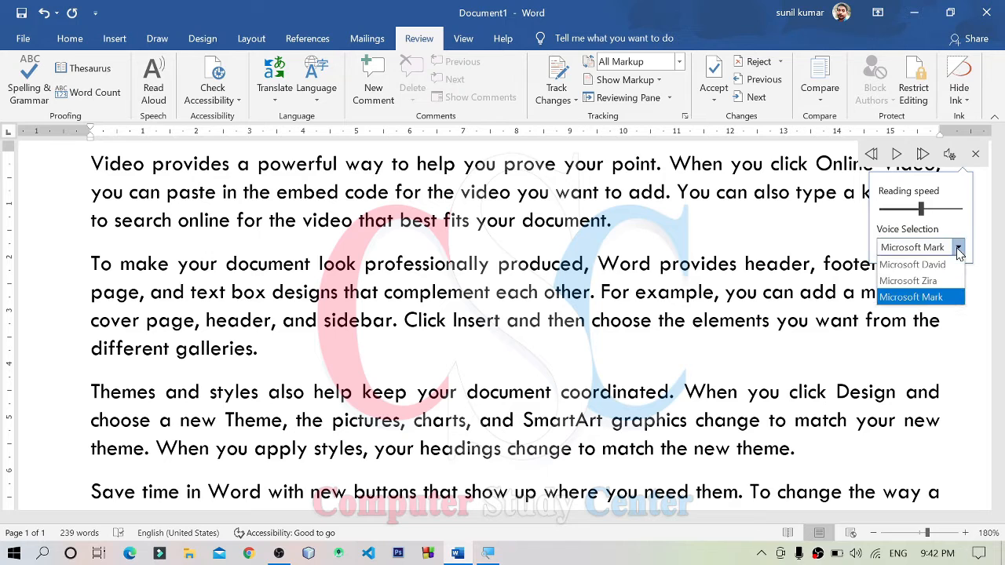
click(978, 158)
click(976, 156)
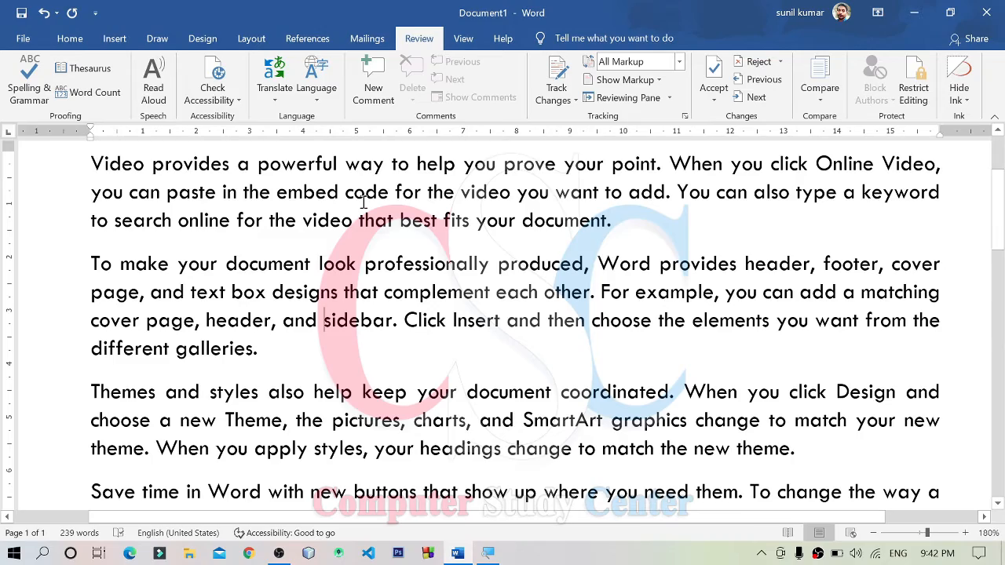
Reduce the document zoom to 120%.
scroll(364, 194, down, 4)
scroll(363, 194, up, 5)
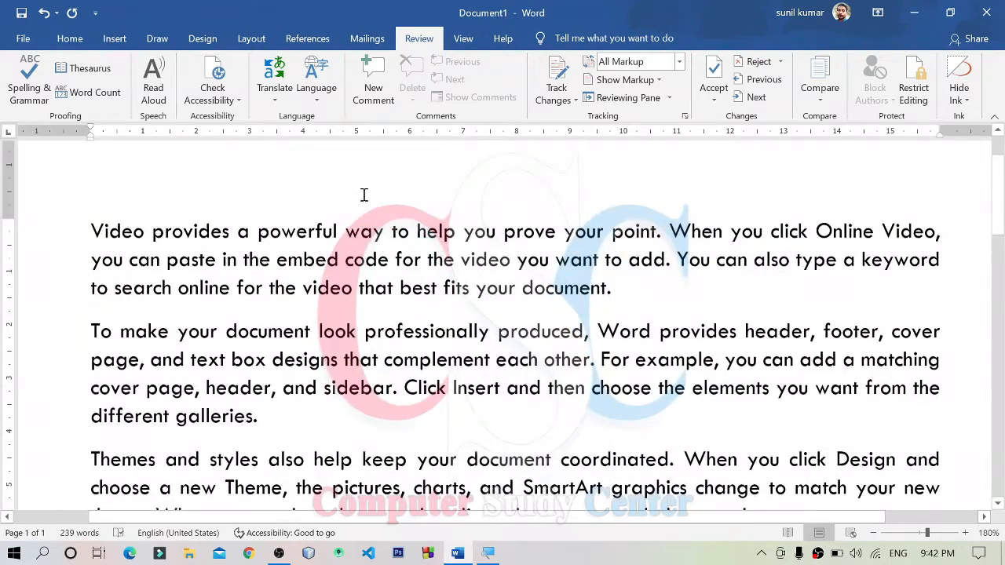
click(873, 533)
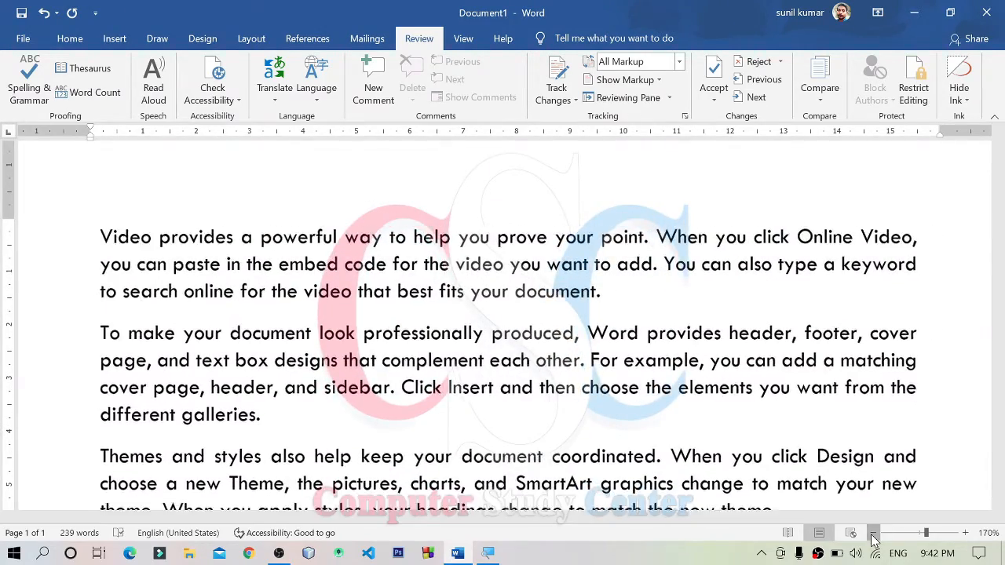
click(873, 533)
click(873, 533)
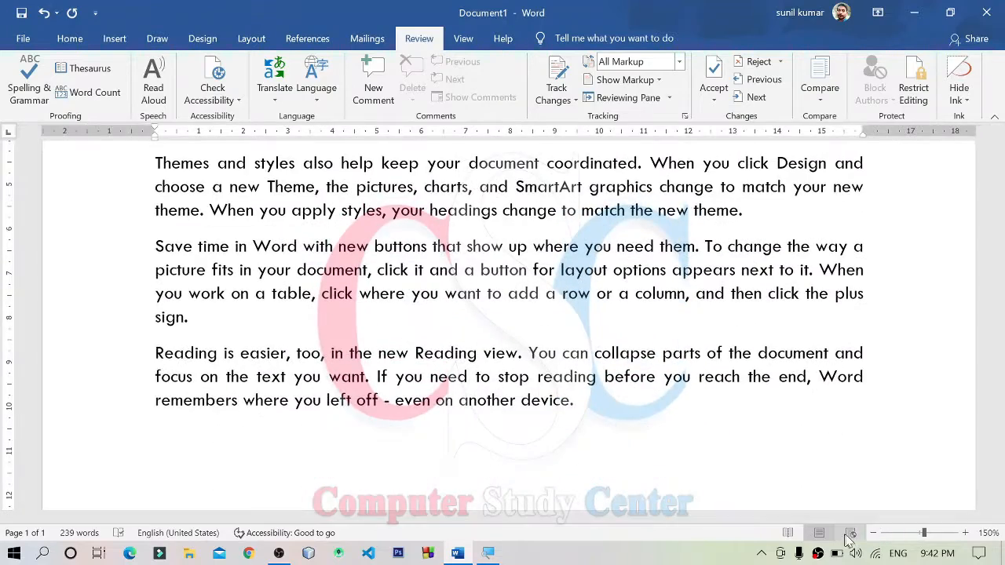
click(874, 533)
click(874, 533)
click(874, 533)
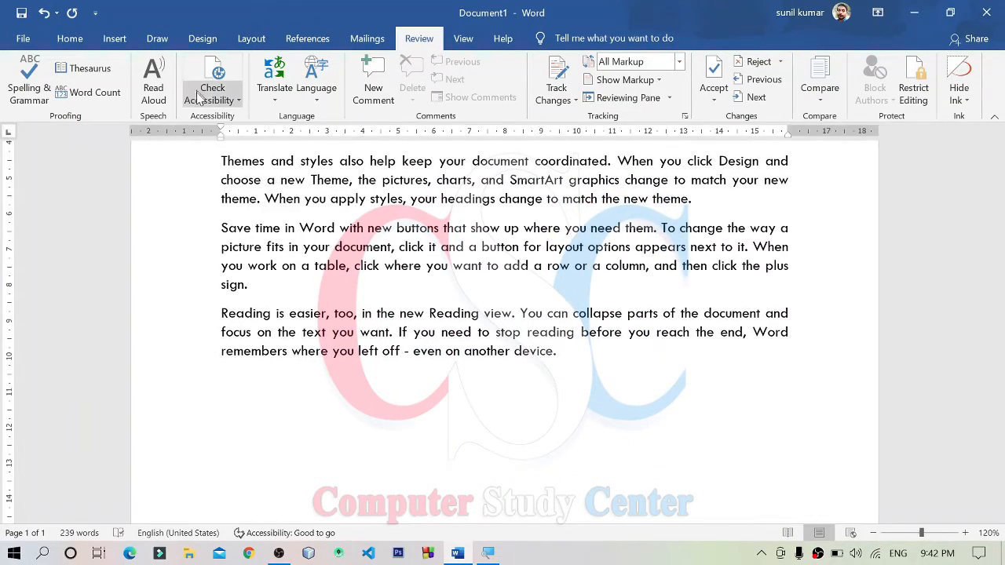
Show the Navigation pane from the accessibility options, view the document's page thumbnails, and close the pane.
click(207, 97)
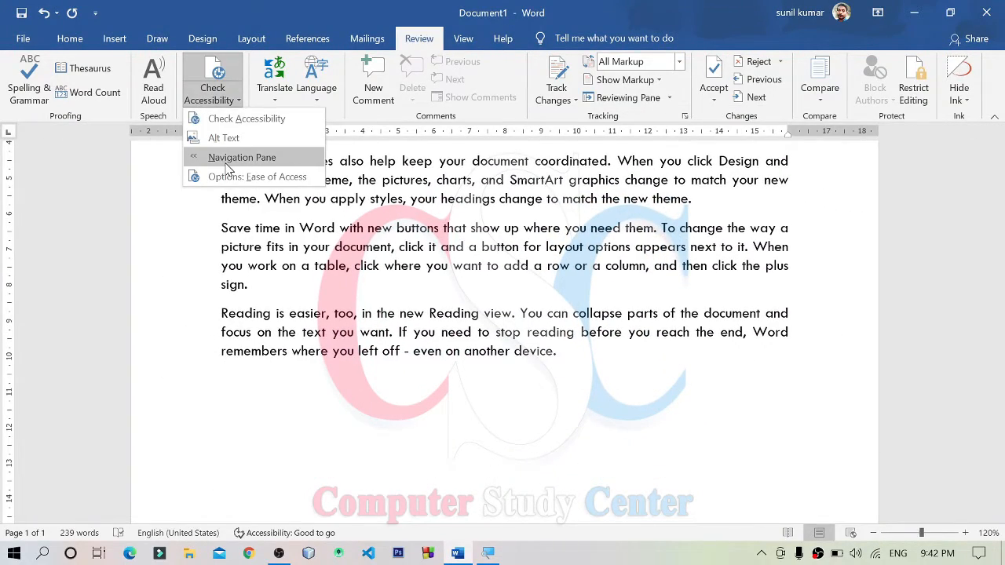
click(227, 167)
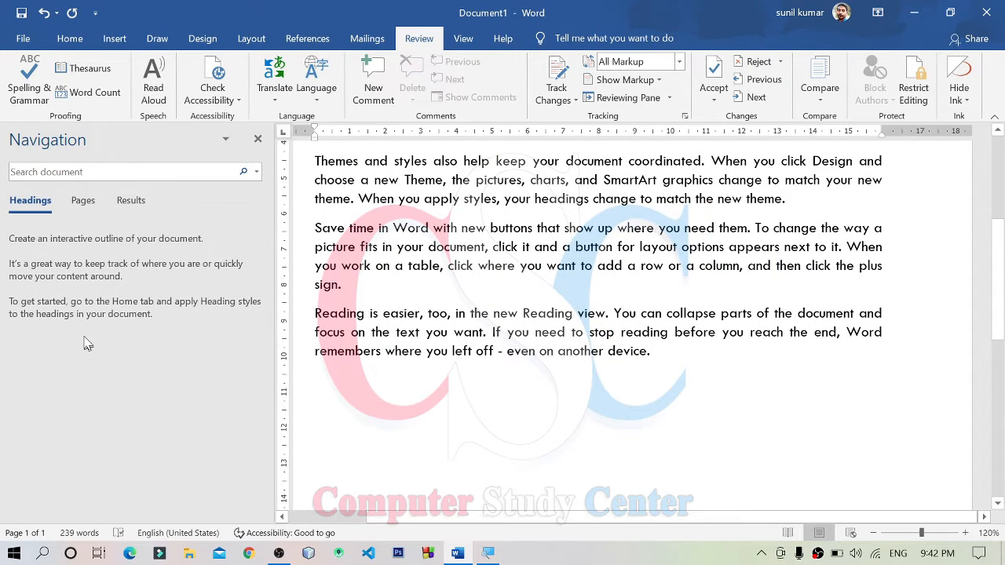
scroll(521, 228, up, 5)
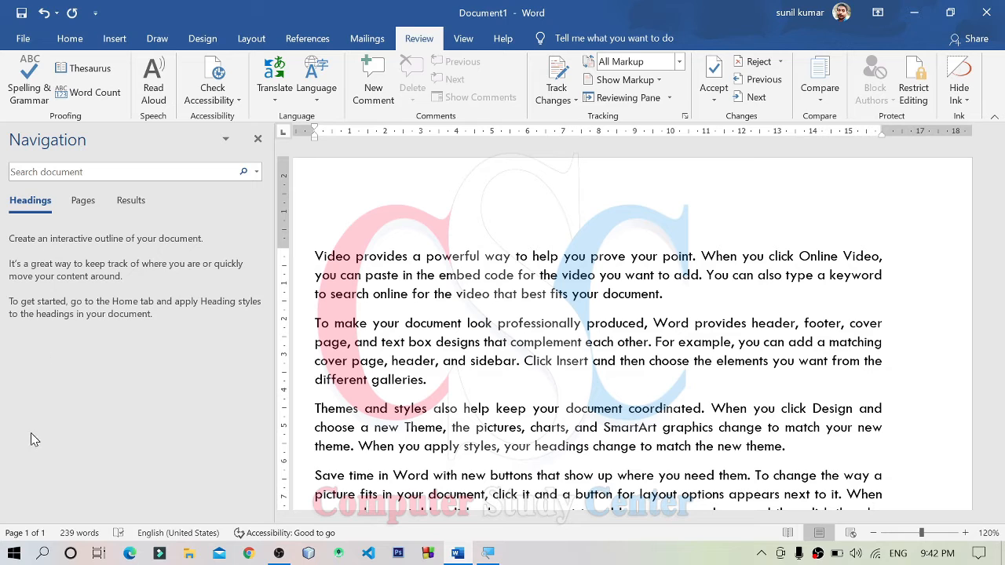
click(88, 201)
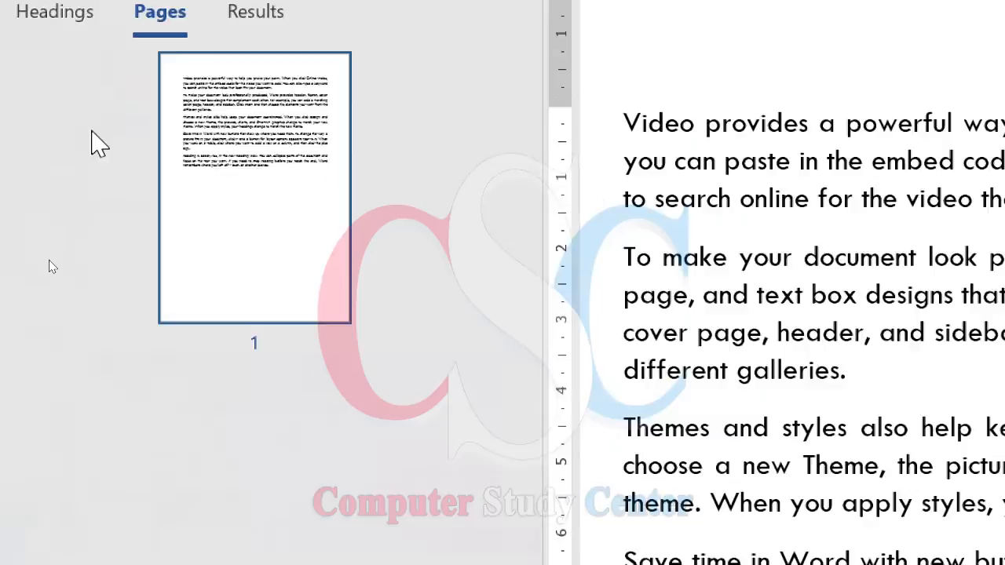
key(super)
key(Escape)
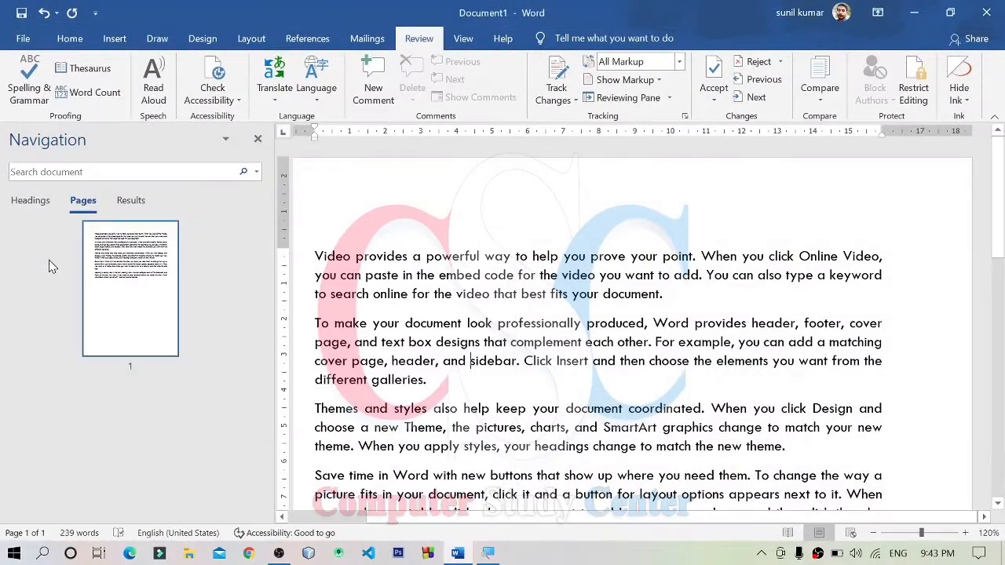
click(257, 139)
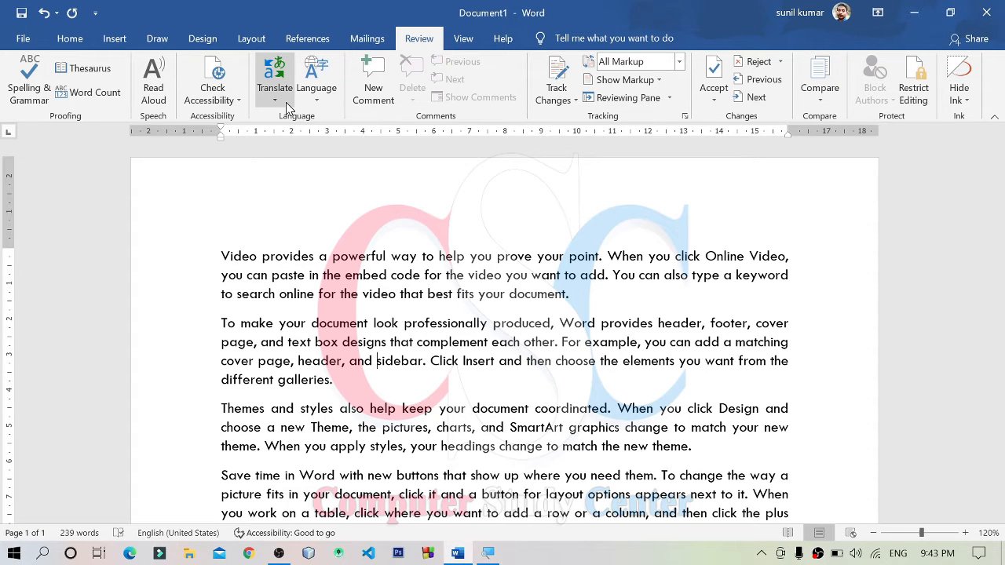
Select the document's first paragraph and translate the selection with Microsoft Translator.
click(286, 102)
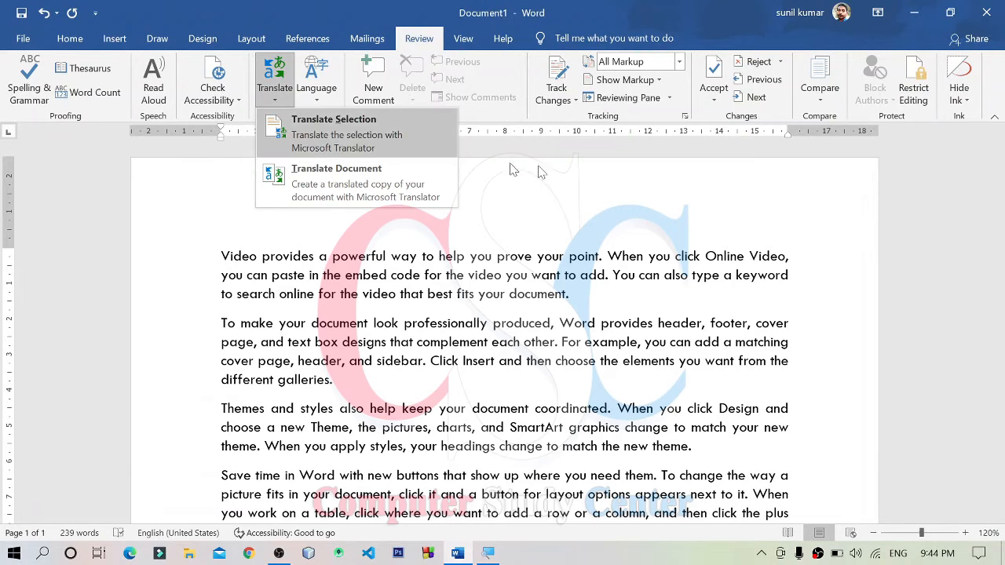
click(597, 162)
drag(212, 261, 210, 297)
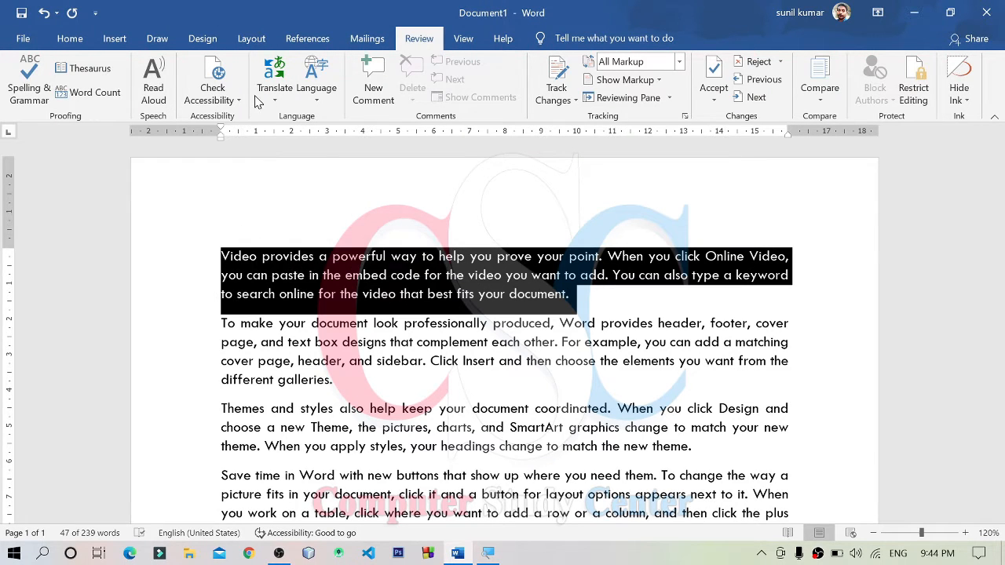
click(274, 82)
click(363, 134)
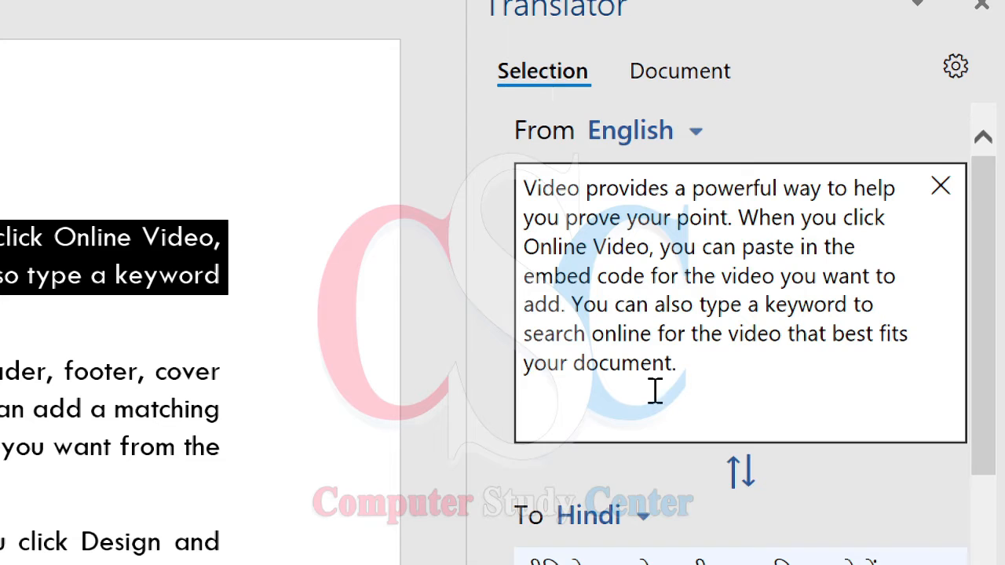
drag(714, 374, 491, 166)
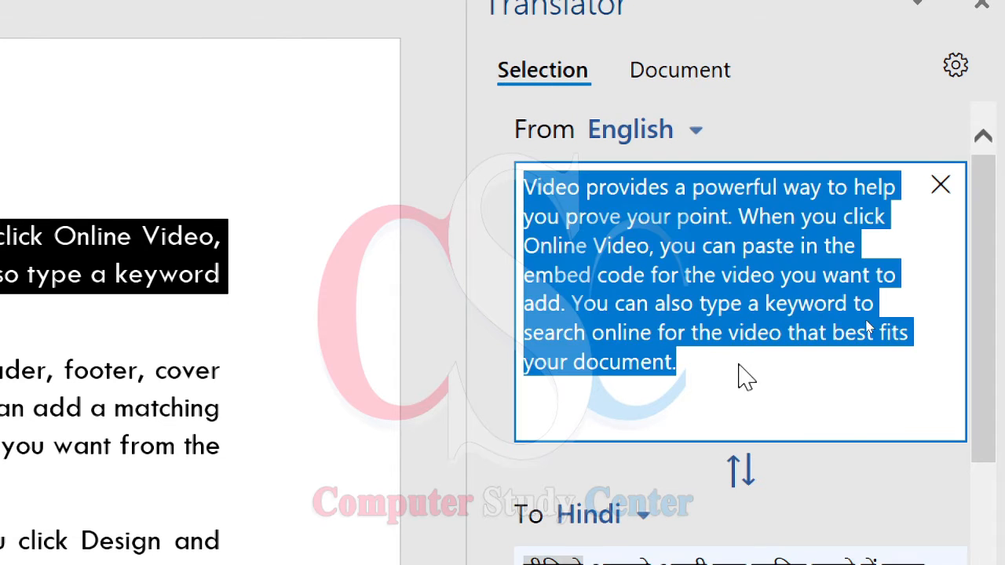
click(745, 377)
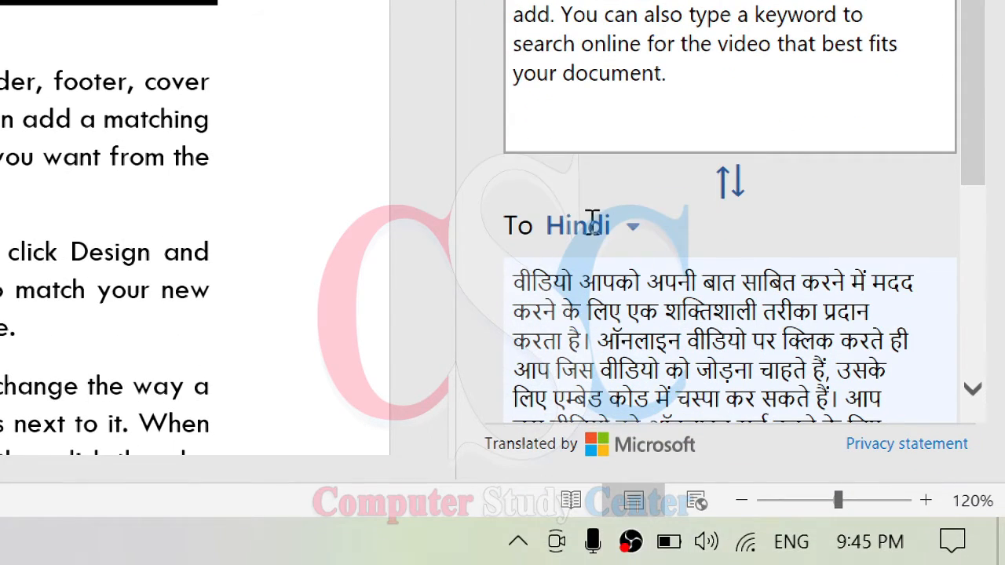
Browse the target languages offered for the selection's translation, leaving Hindi chosen.
click(634, 231)
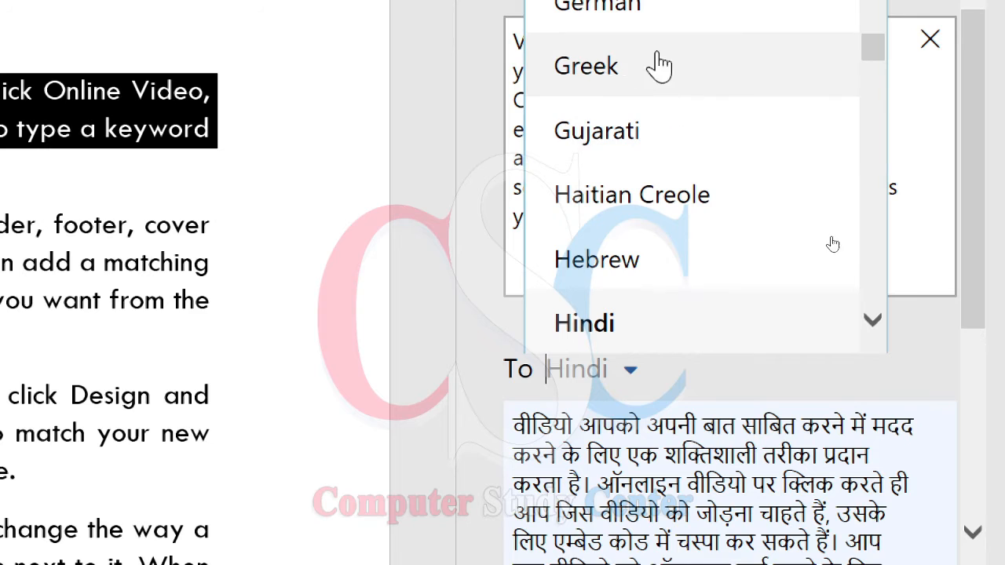
scroll(699, 302, down, 2)
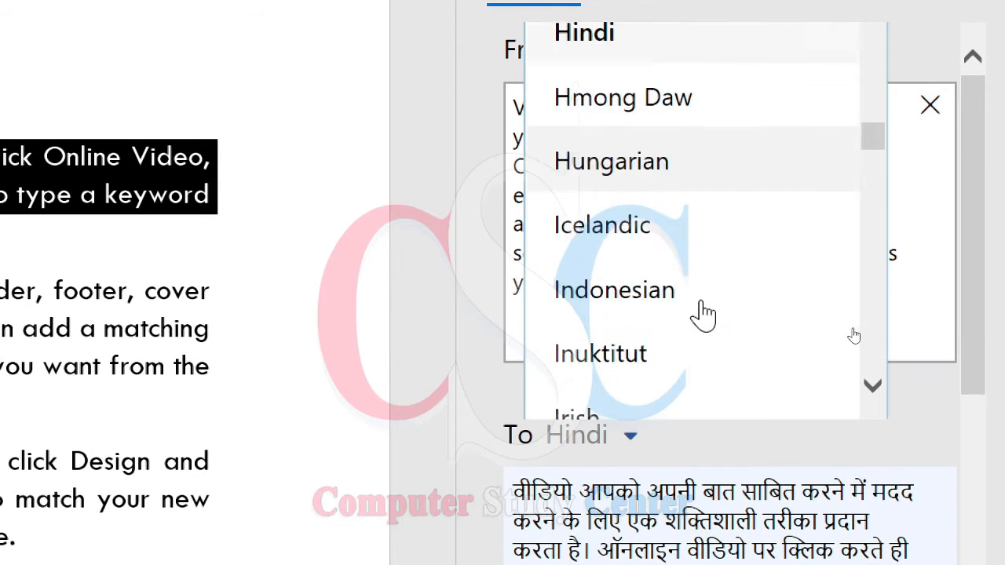
scroll(702, 314, down, 3)
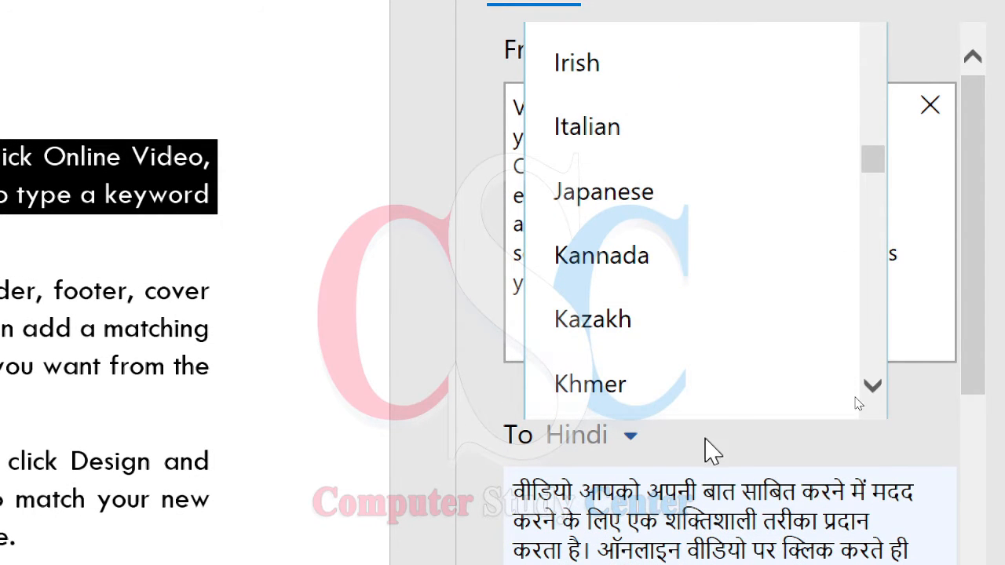
scroll(685, 337, down, 5)
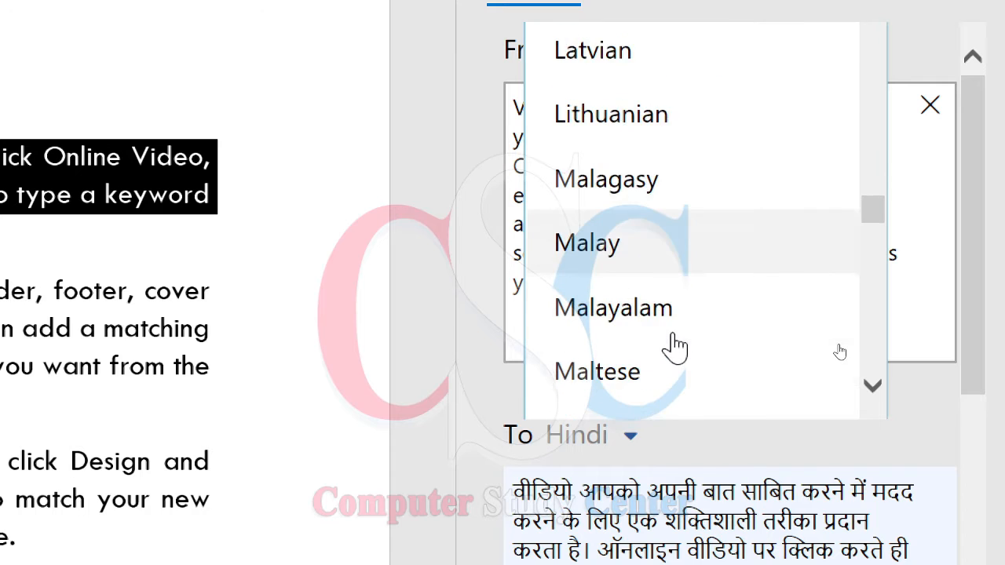
scroll(676, 346, down, 4)
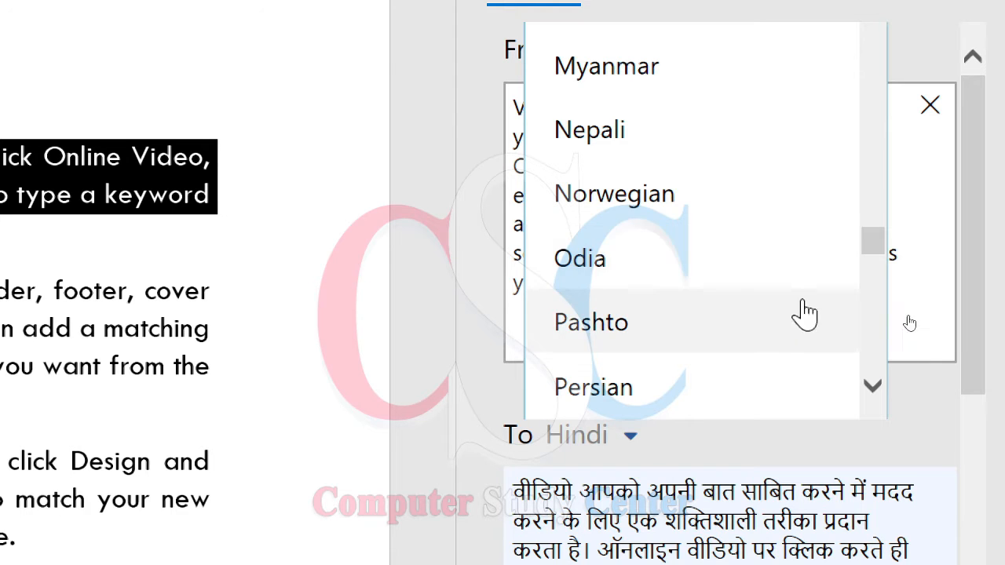
key(Escape)
Review the Hindi translation and insert it in place of the selected first paragraph.
scroll(726, 318, down, 3)
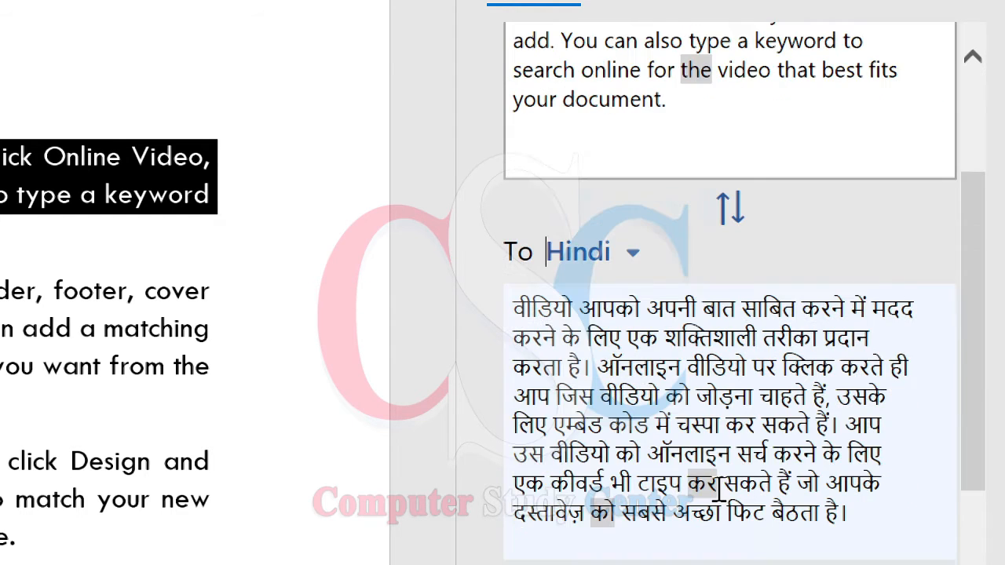
scroll(605, 241, down, 2)
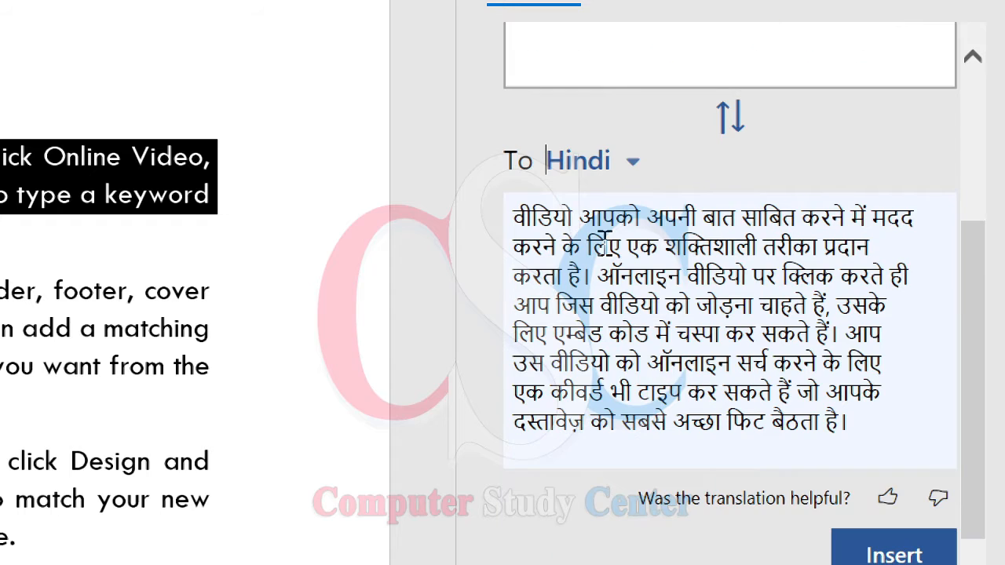
scroll(633, 366, down, 2)
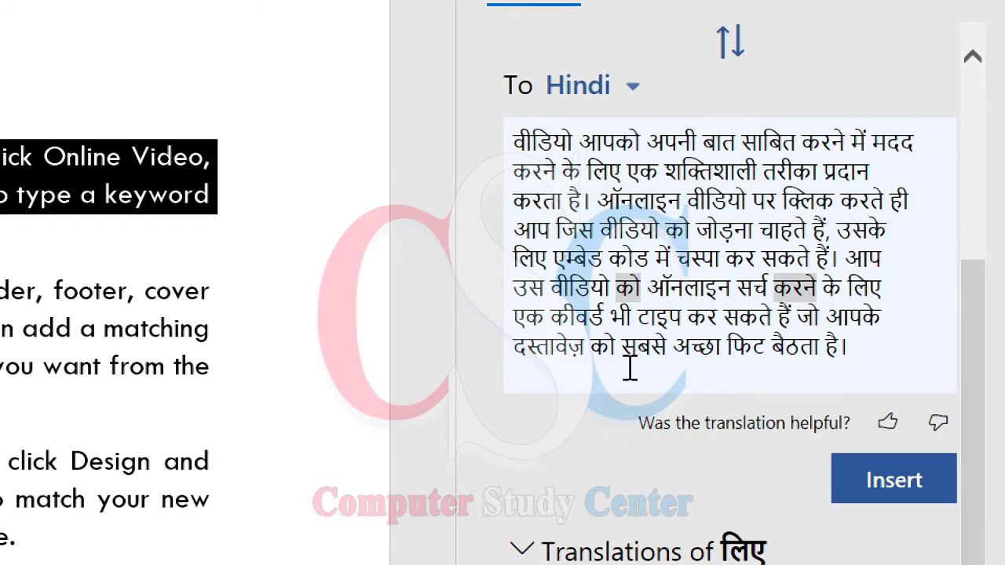
scroll(837, 452, down, 1)
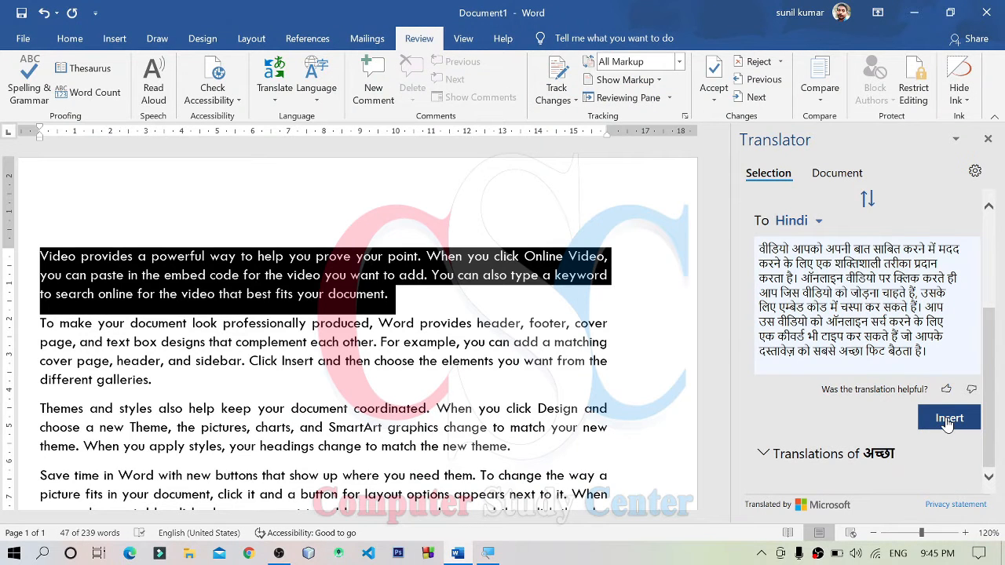
click(948, 422)
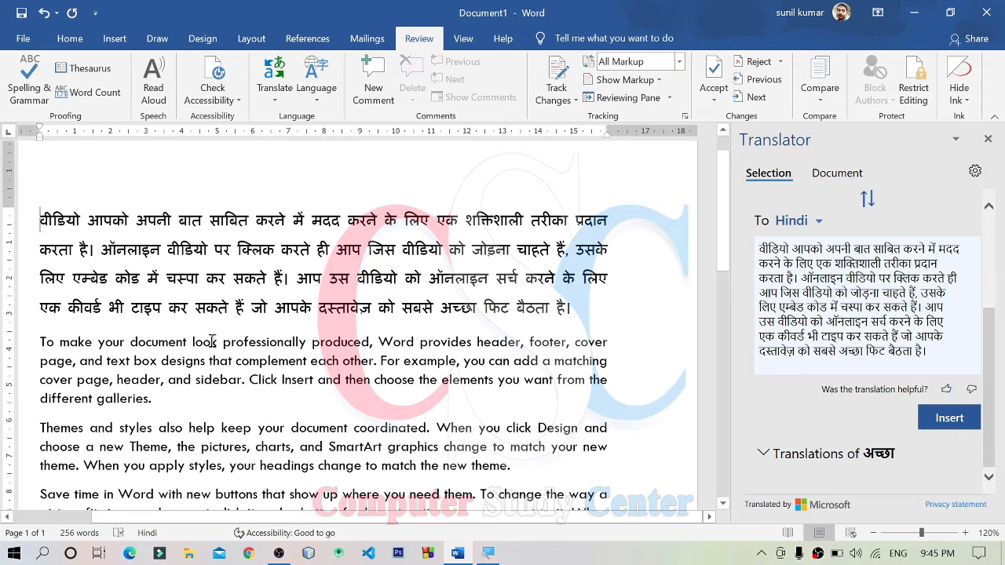
drag(434, 517, 325, 519)
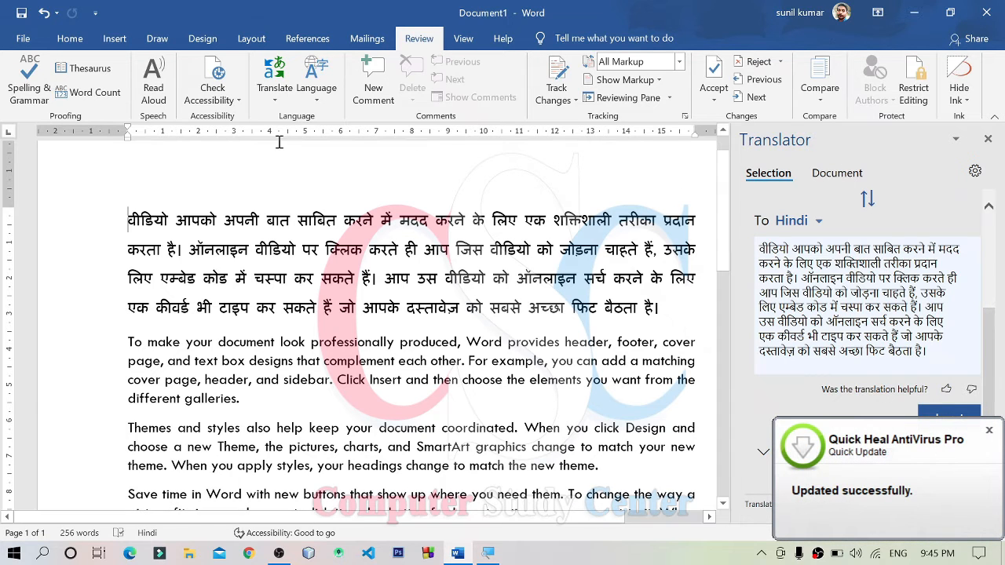
Create a translated copy of the whole document from Auto-detect to Hindi and look through the translated text.
click(272, 101)
click(316, 186)
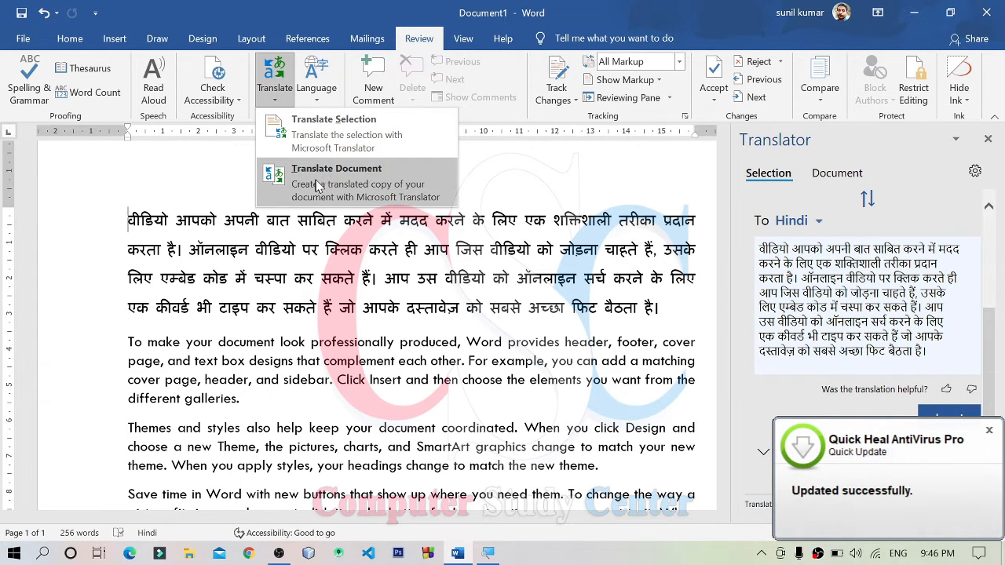
click(989, 432)
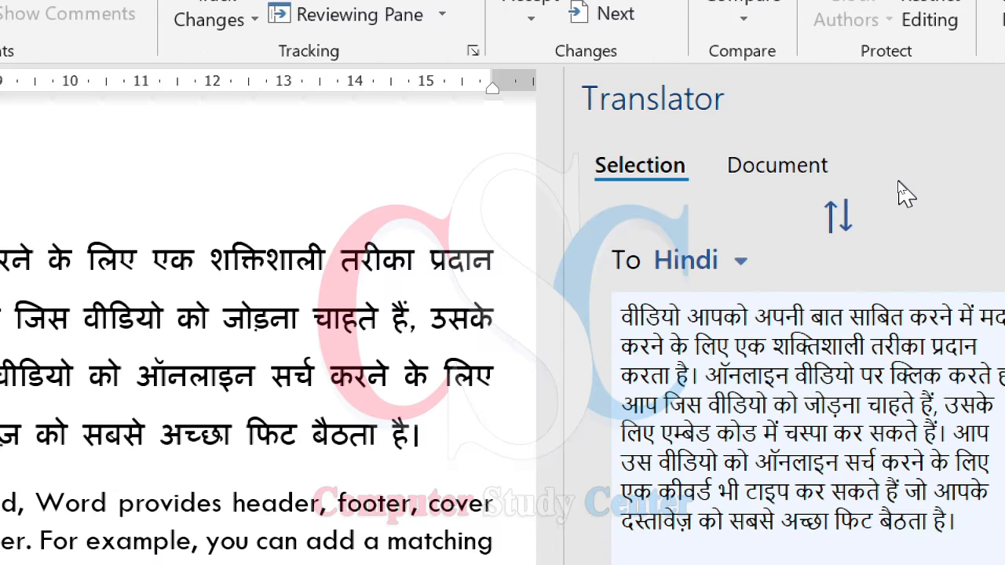
click(785, 166)
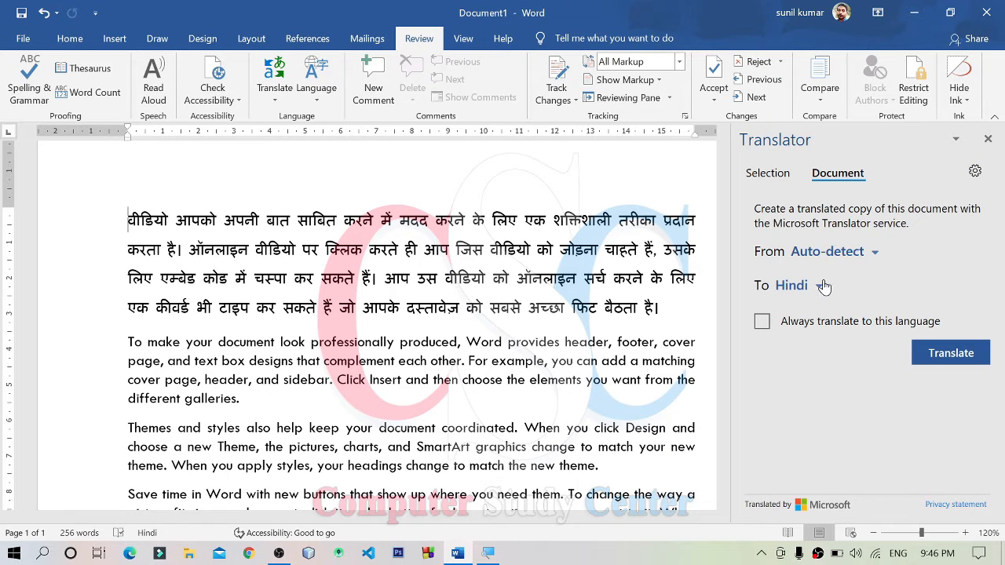
click(818, 291)
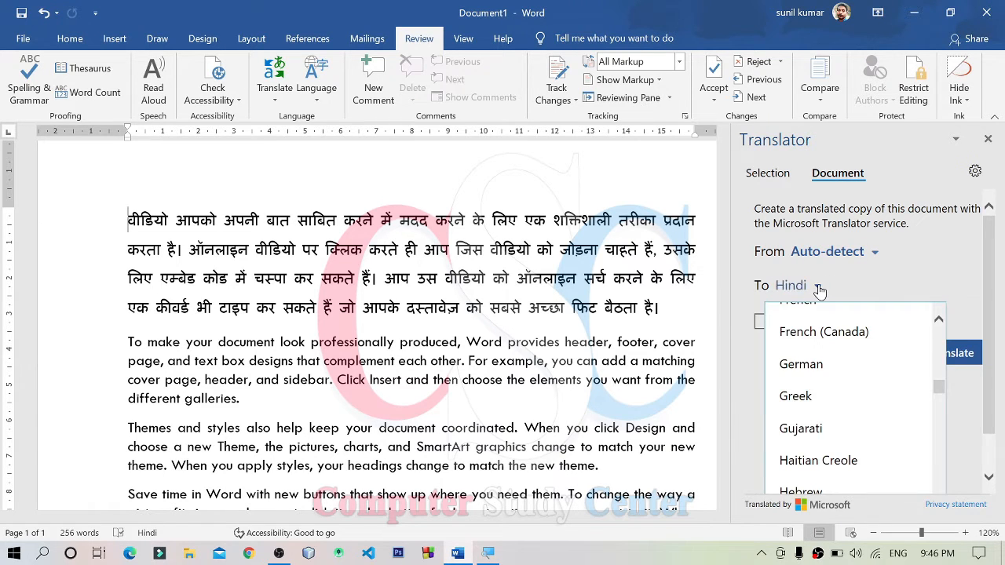
click(781, 286)
click(929, 352)
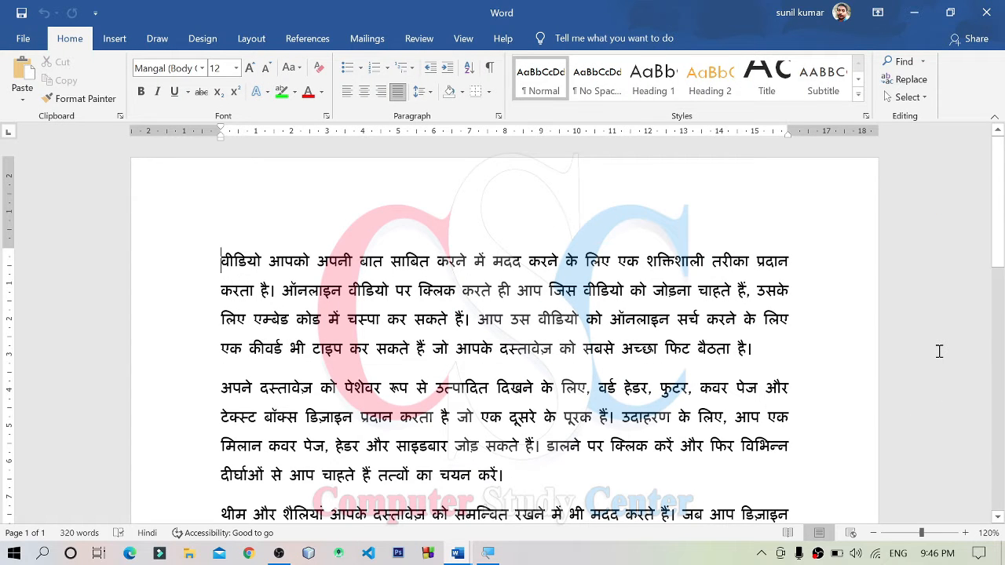
scroll(653, 197, down, 6)
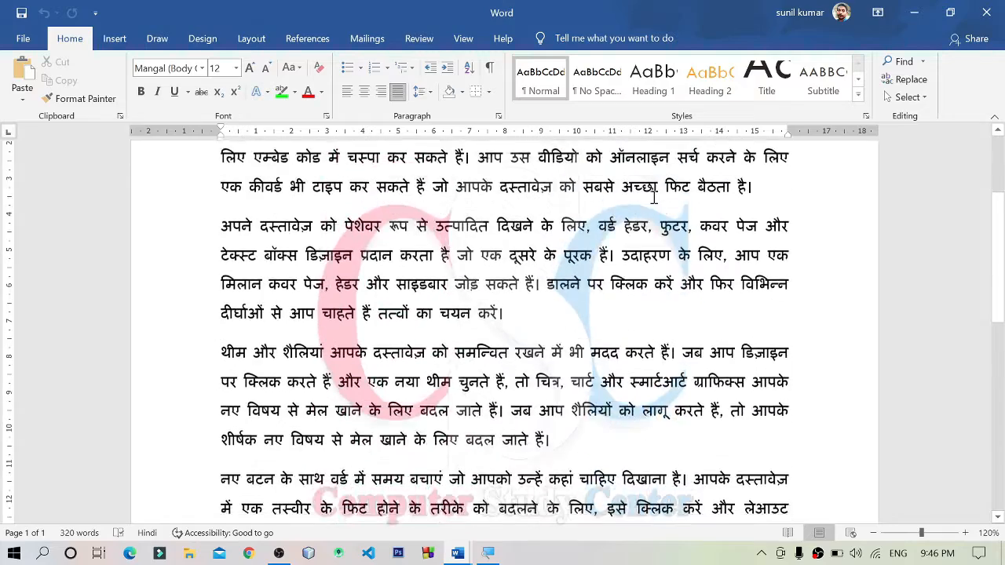
scroll(653, 197, down, 3)
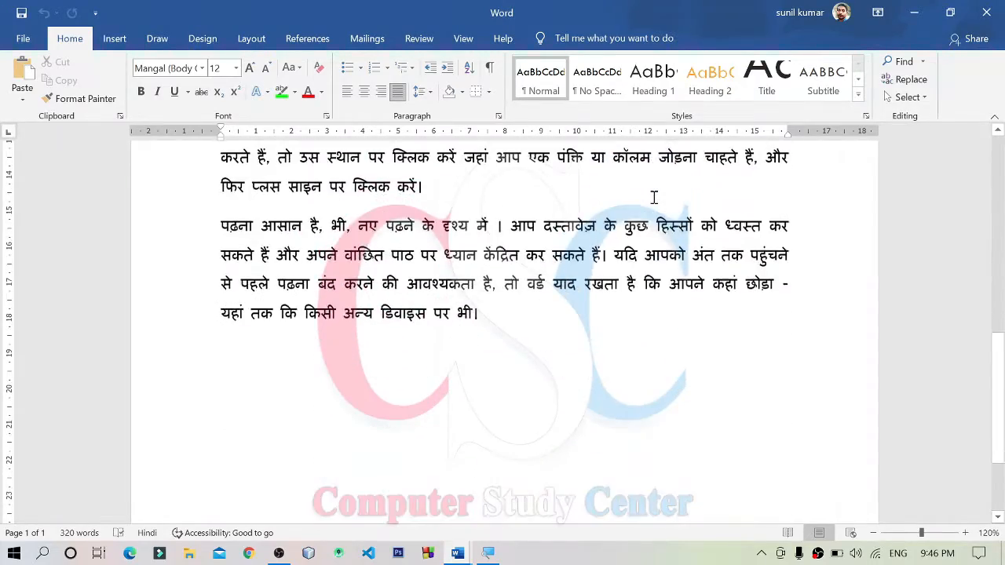
Look through the Hindi copy of the document, enlarging the text to read its paragraphs.
scroll(653, 197, up, 4)
scroll(653, 197, up, 6)
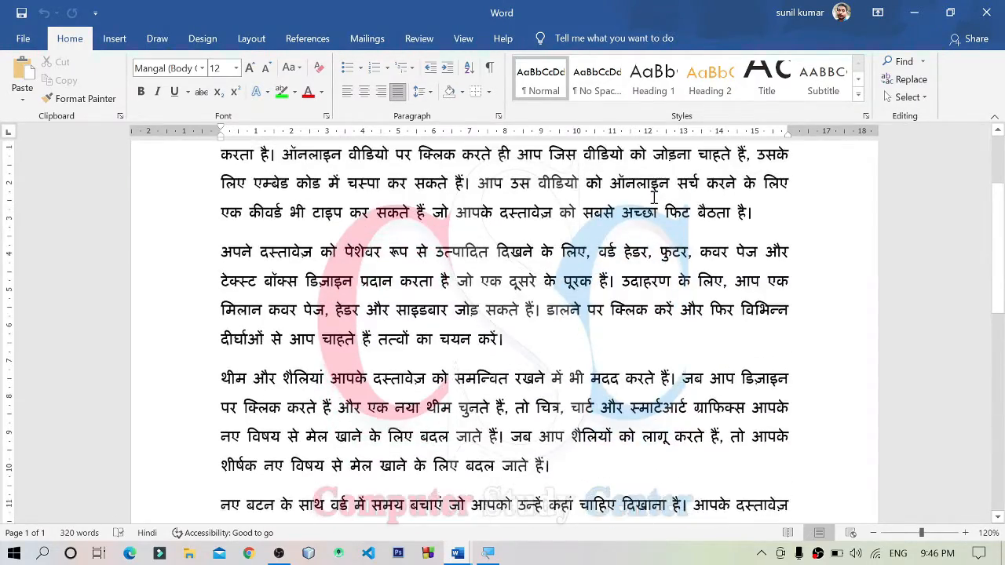
scroll(653, 197, down, 3)
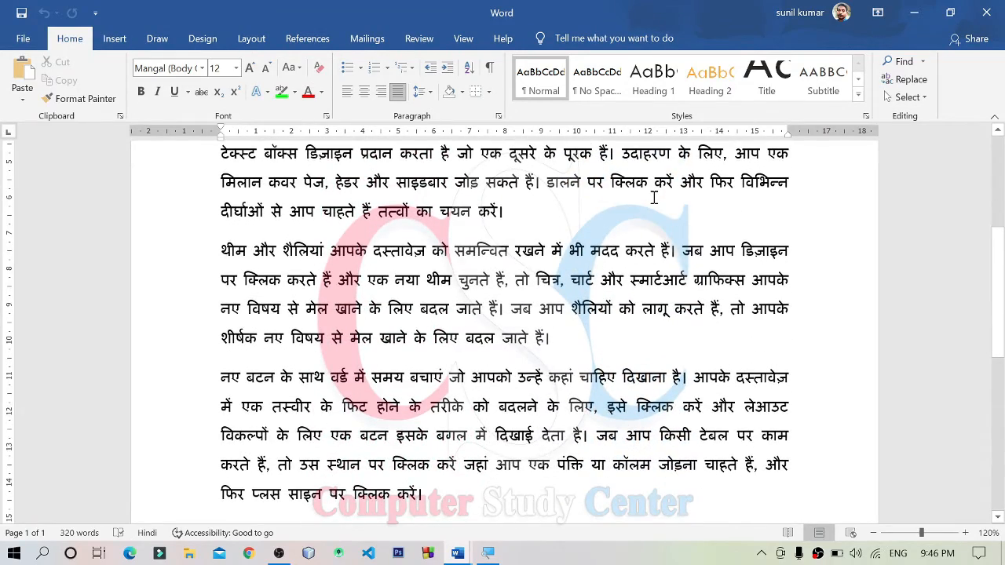
scroll(653, 197, down, 3)
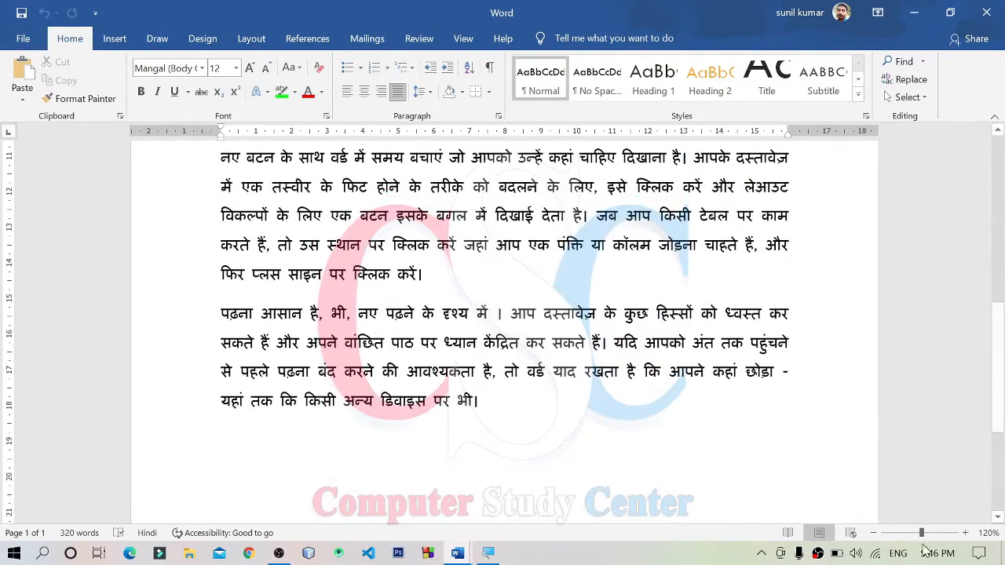
click(928, 533)
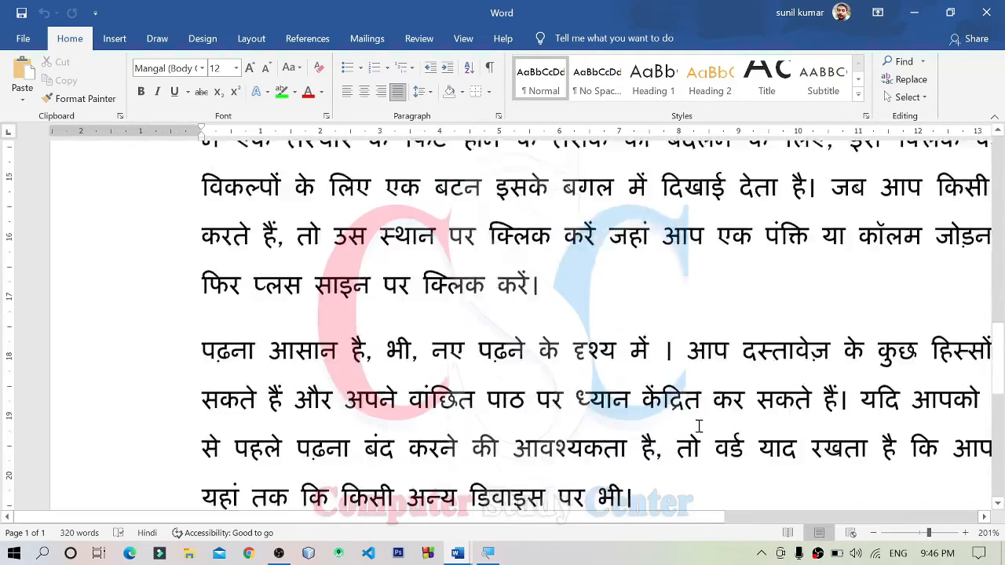
scroll(698, 426, down, 3)
scroll(639, 480, up, 3)
drag(613, 518, 689, 518)
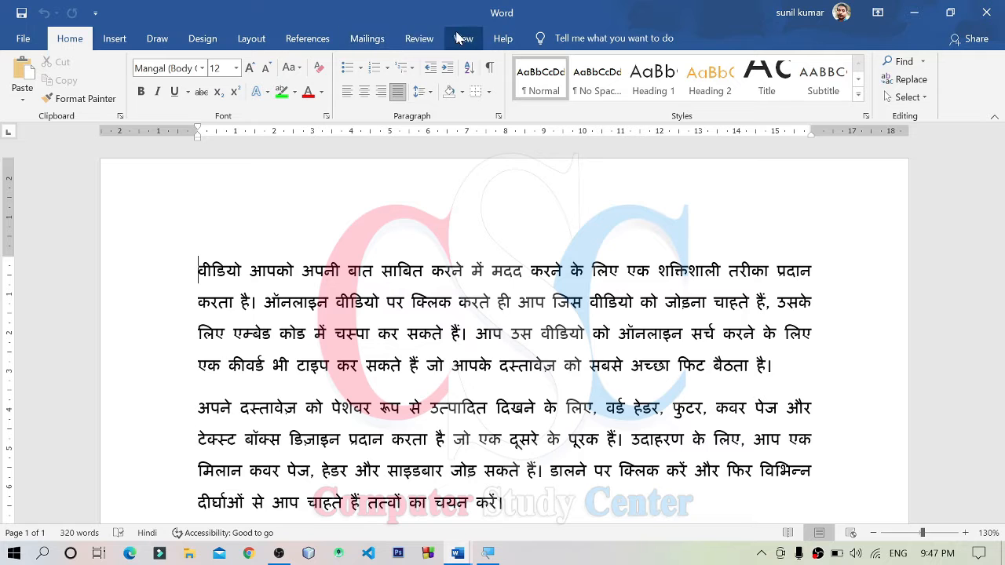
View the Language options for proofing and preferences in the translated document.
click(420, 39)
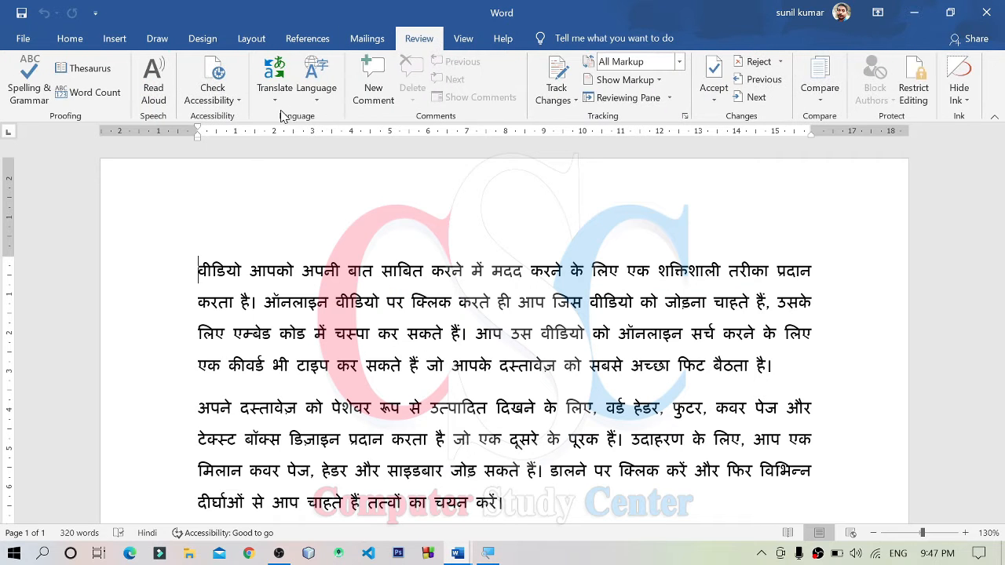
click(305, 102)
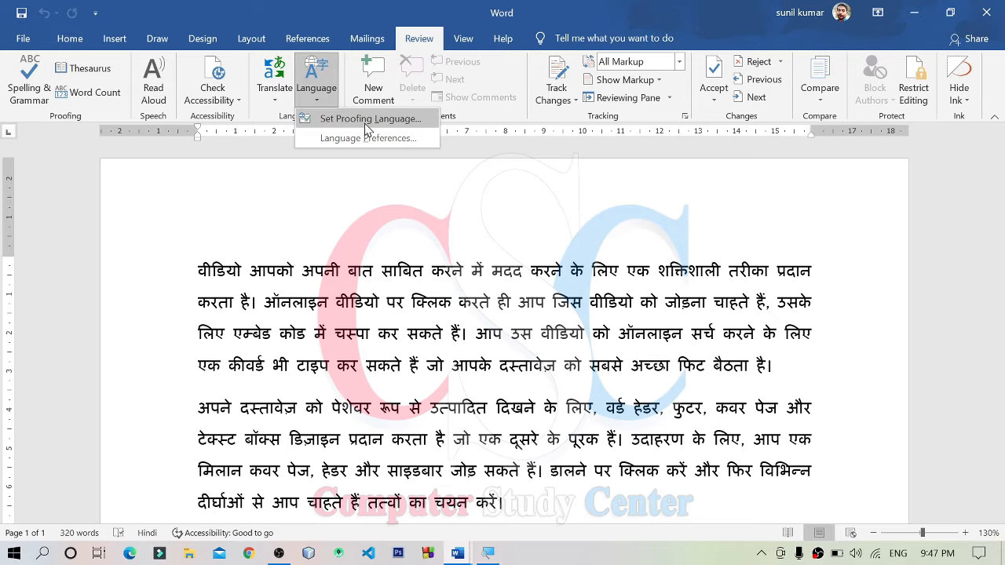
click(495, 141)
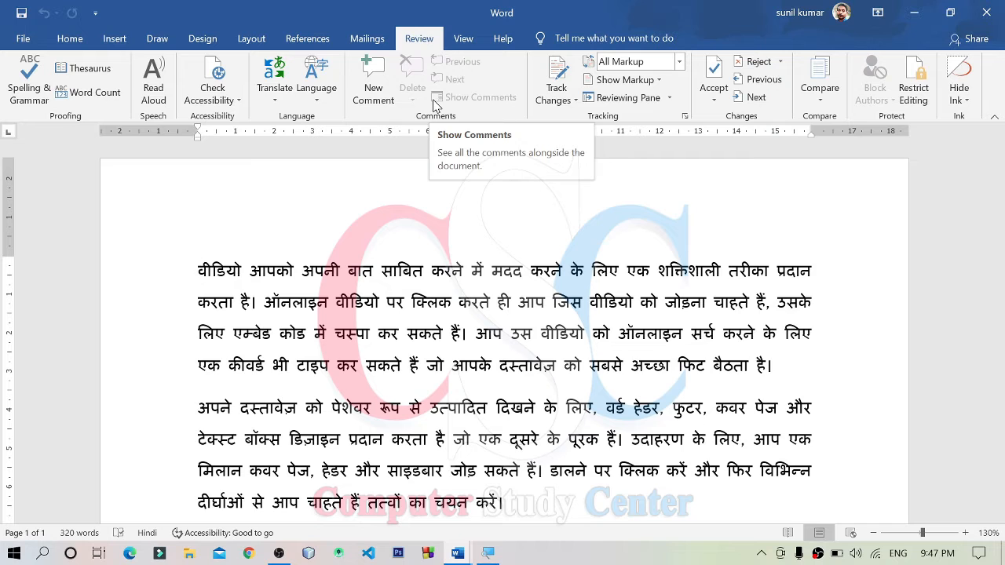
scroll(640, 272, down, 3)
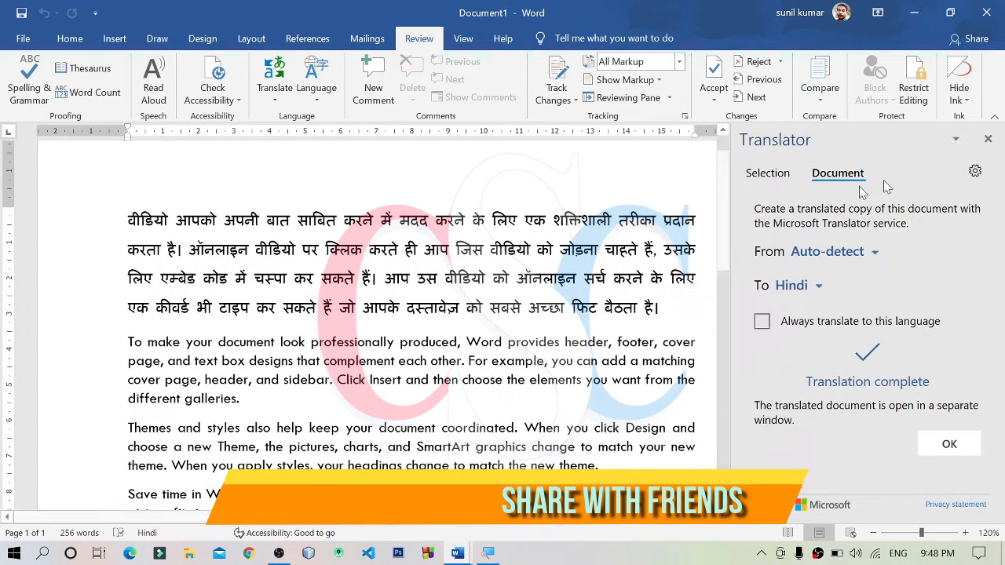
Close the Translator pane in Document1 and look over its partly translated text.
click(988, 139)
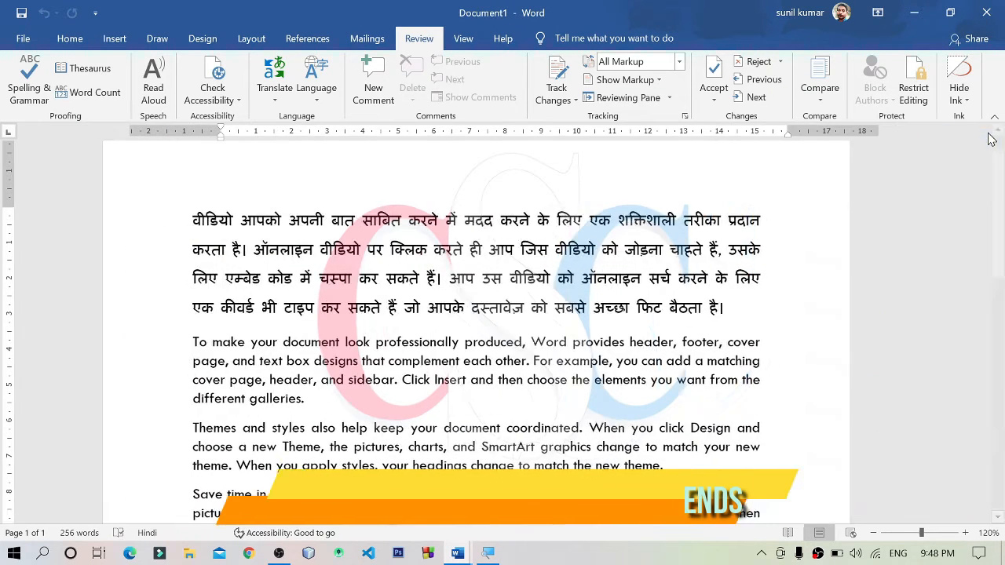
scroll(554, 323, down, 5)
scroll(553, 323, up, 2)
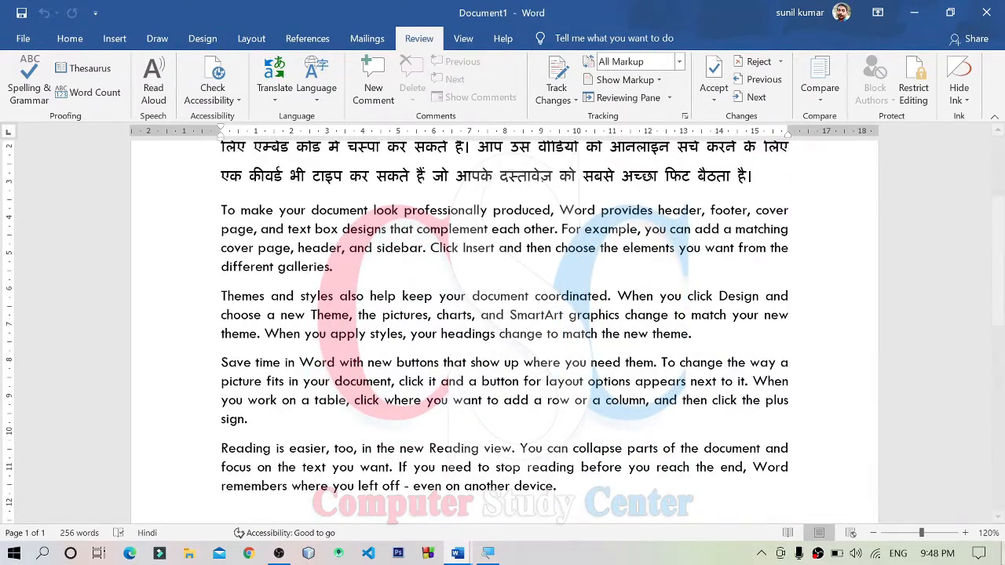
Select the word "charts" in the "Themes and styles" paragraph and add a new comment to it.
click(935, 533)
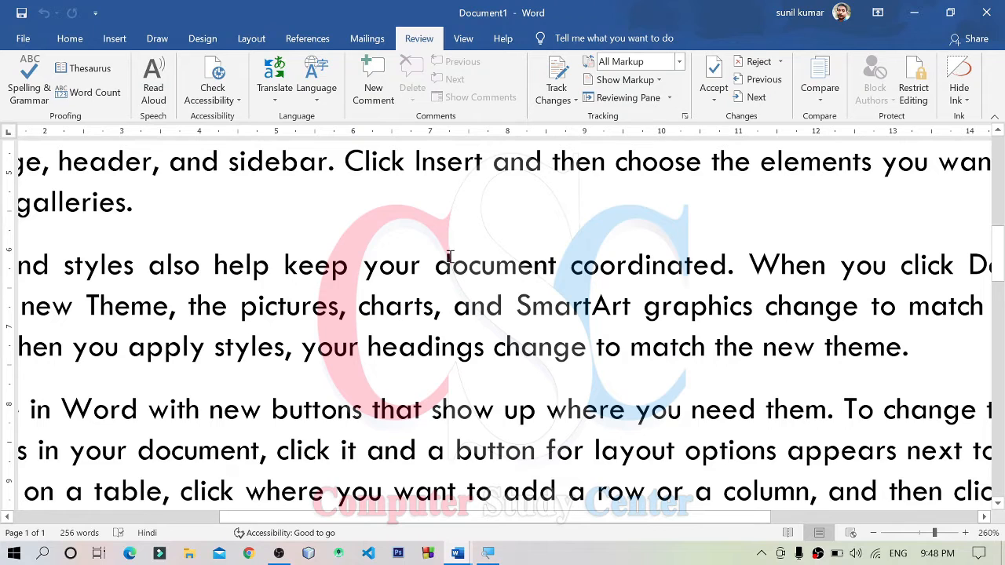
drag(436, 266, 557, 252)
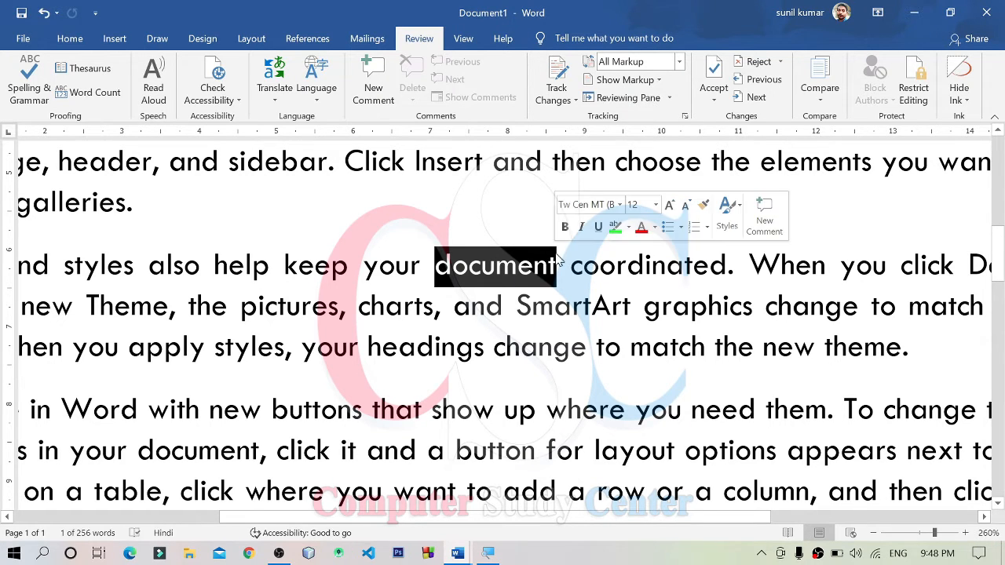
click(539, 347)
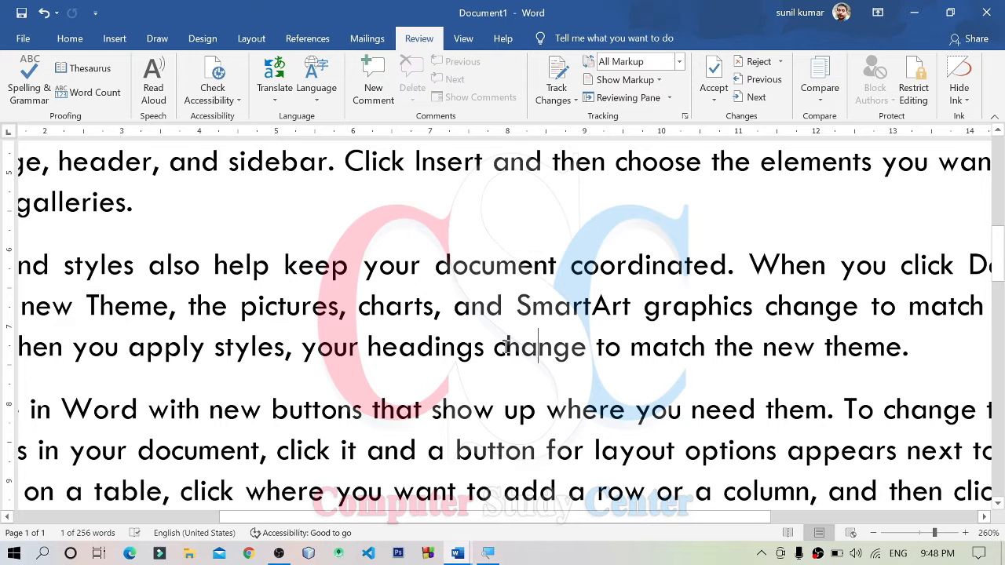
drag(358, 306, 436, 308)
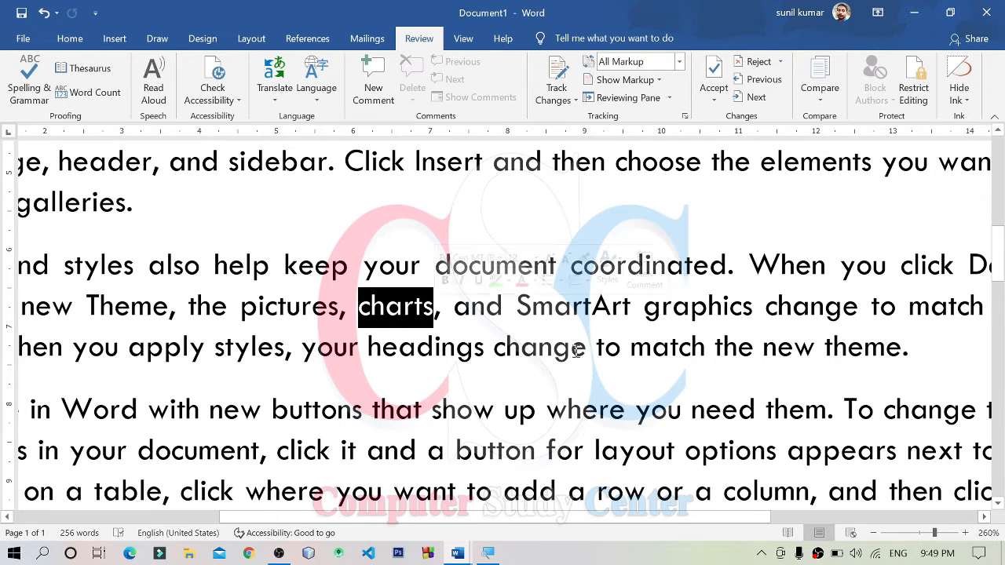
click(873, 532)
click(873, 533)
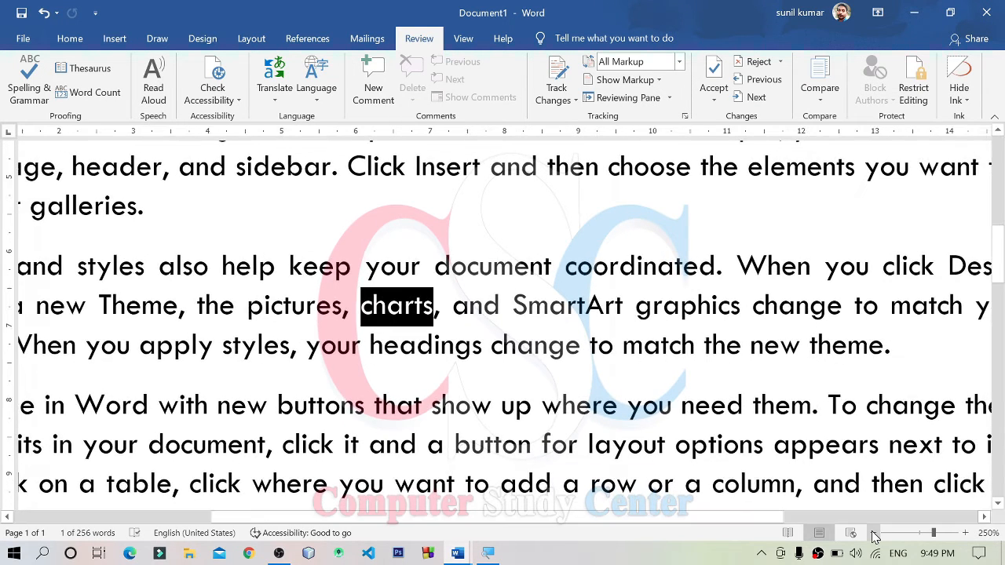
click(873, 533)
click(873, 533)
click(873, 533)
click(873, 533)
click(872, 533)
click(873, 533)
click(873, 533)
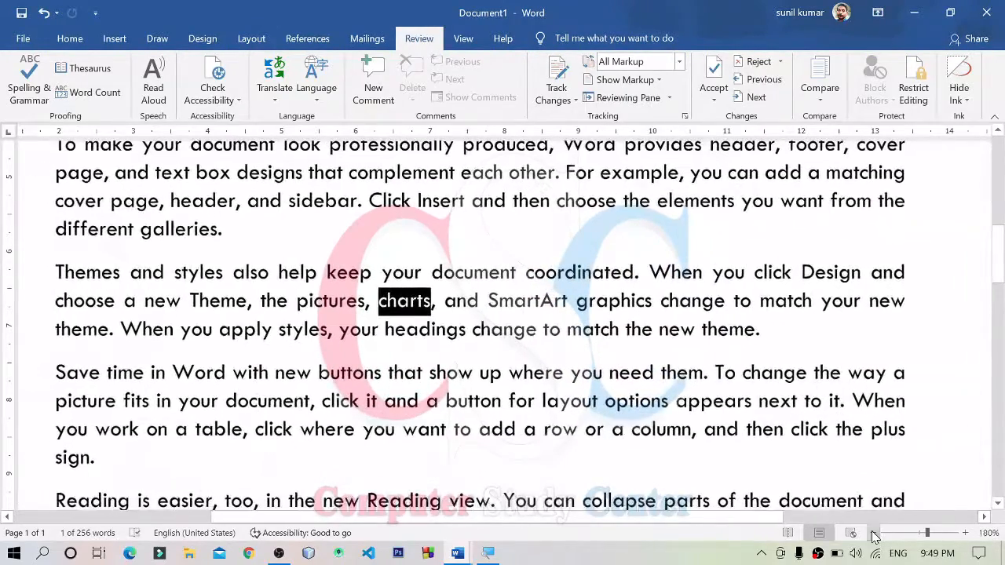
click(380, 90)
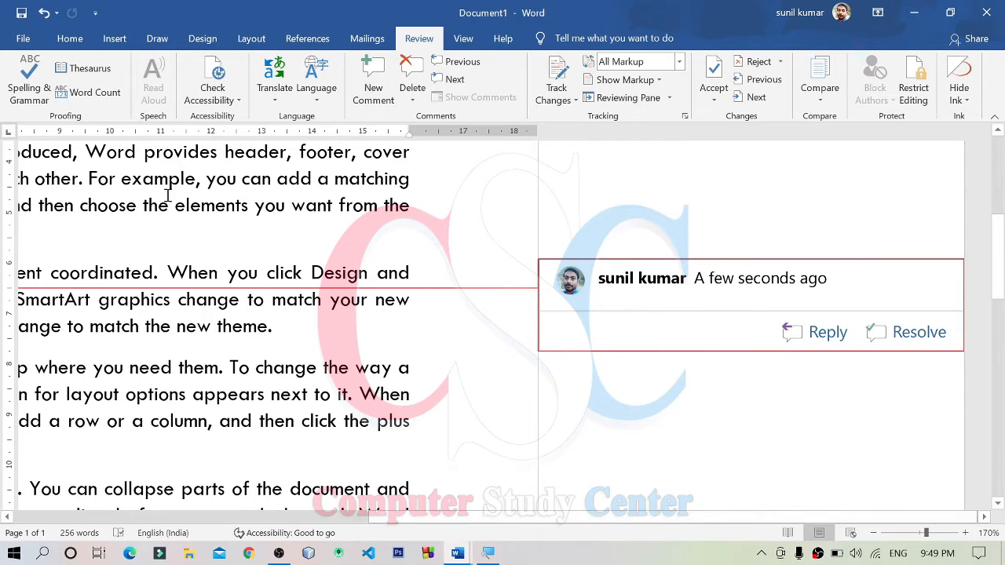
Begin the comment on "charts" with "The graphical representation of", correcting the last noun with the suggested spelling "representation".
drag(610, 514, 453, 525)
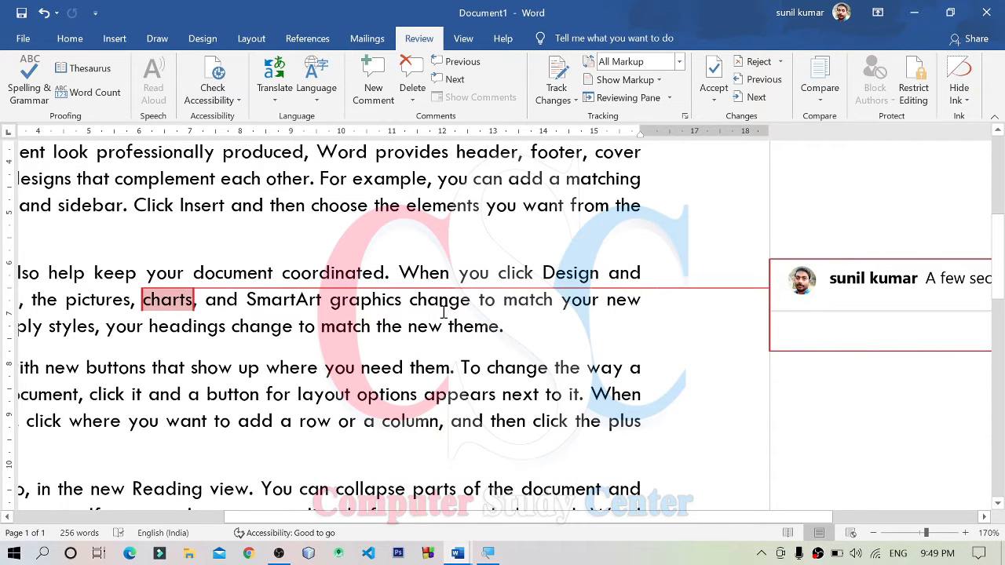
drag(710, 516, 960, 489)
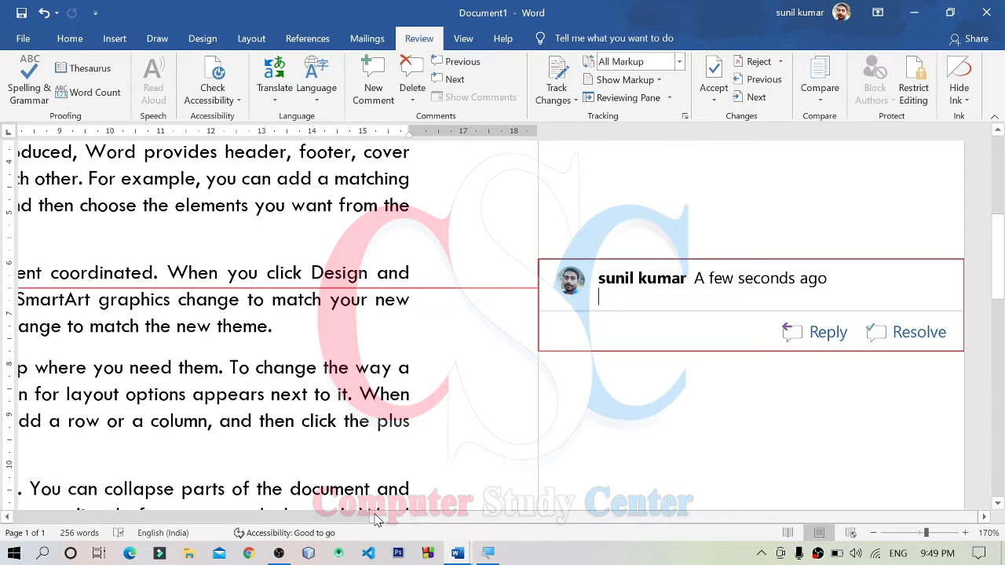
scroll(262, 515, left, 3)
scroll(261, 515, right, 3)
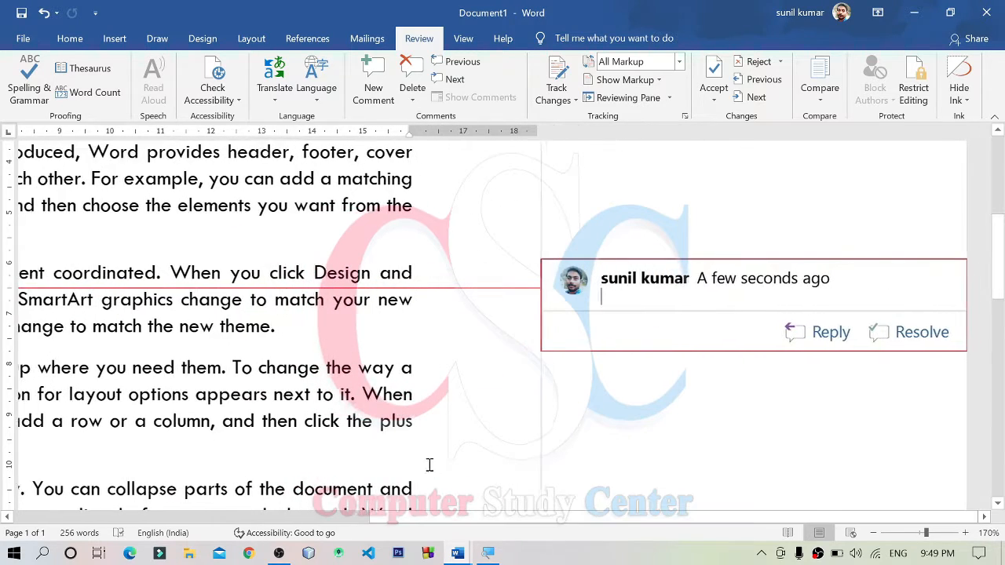
text(Ther)
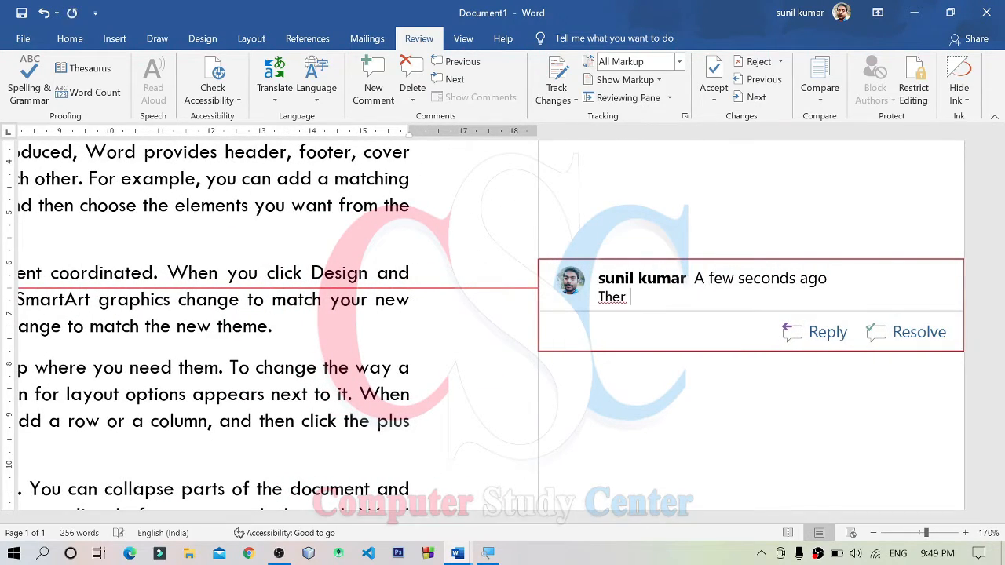
key(BackSpace)
text(gr)
text(aphico)
text(l repres)
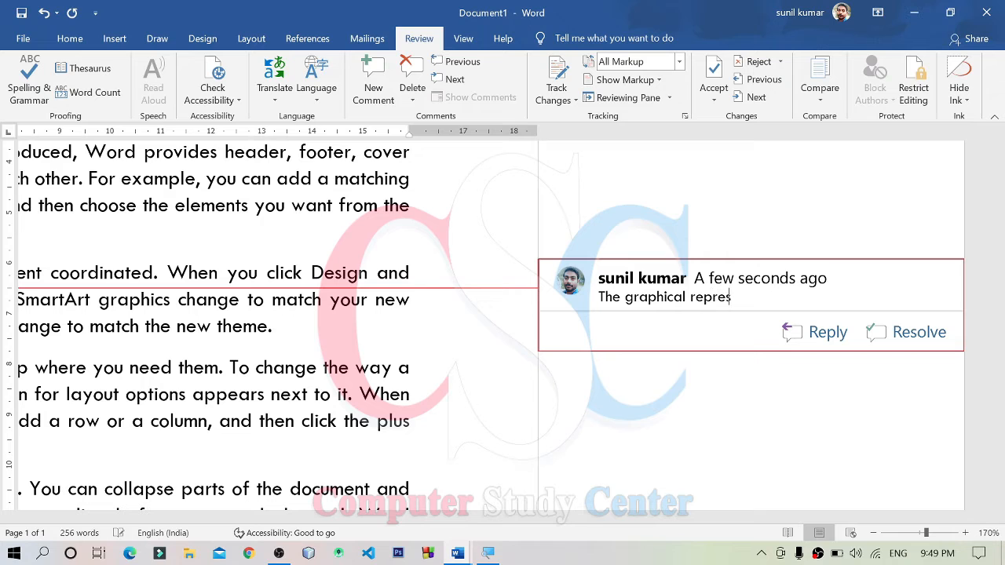
text(ention of)
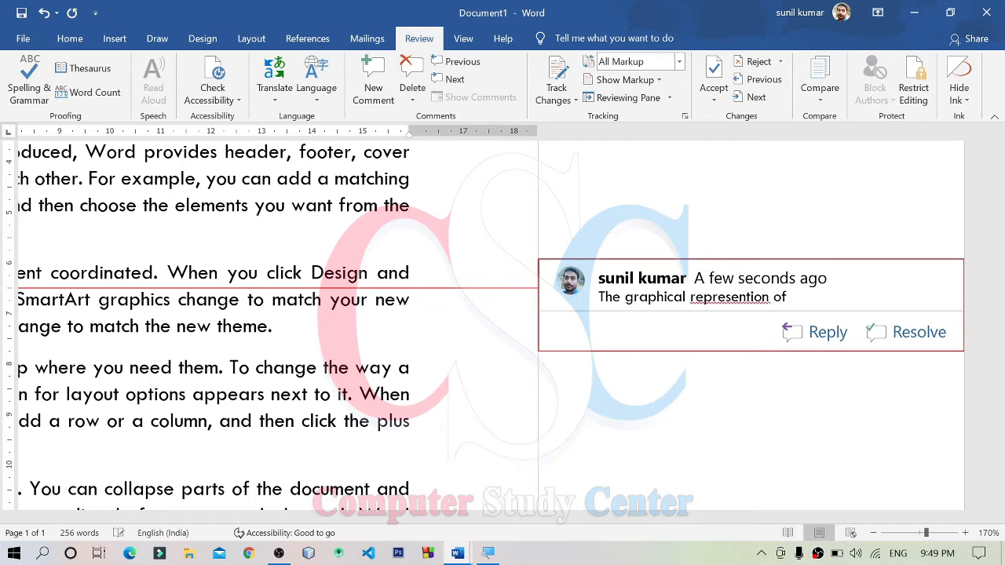
right_click(739, 296)
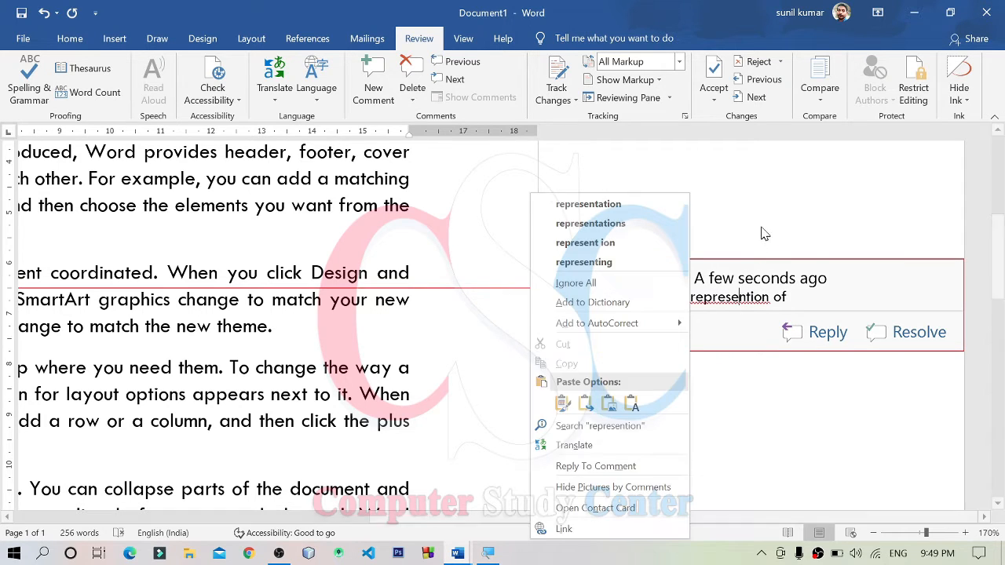
click(667, 206)
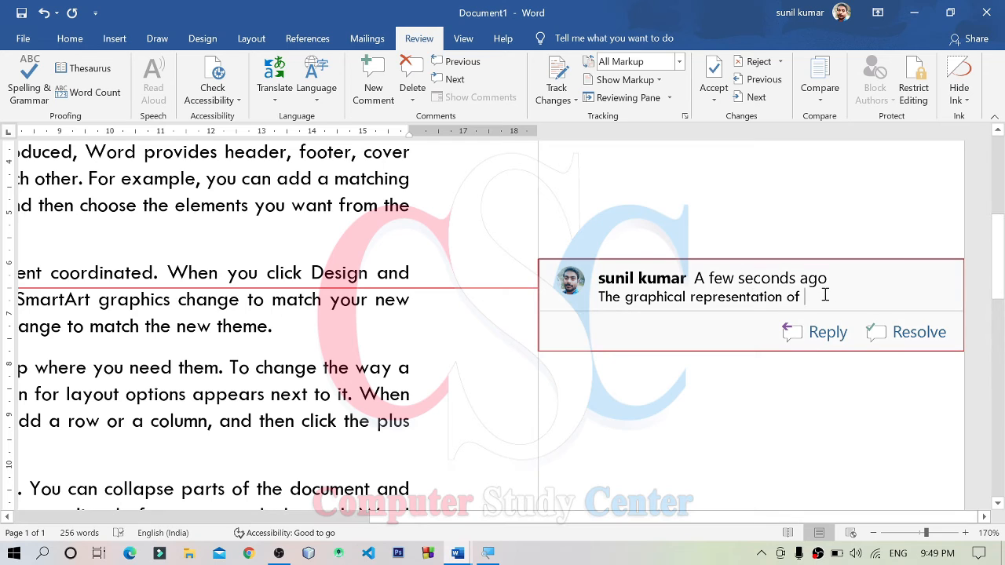
Complete the comment so that it reads "The graphical representation of numerical data is called chart.".
text(num)
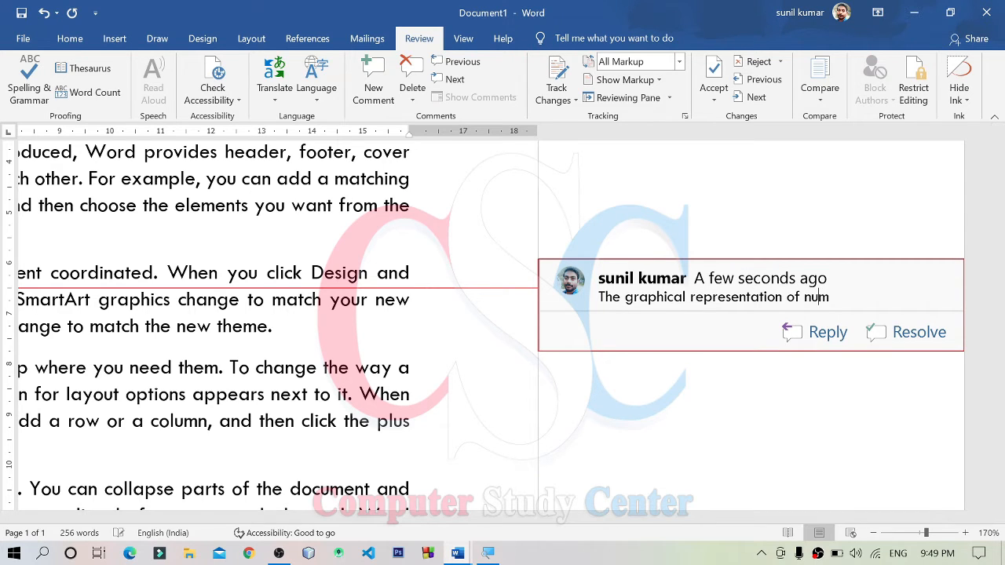
text(erical data is calle)
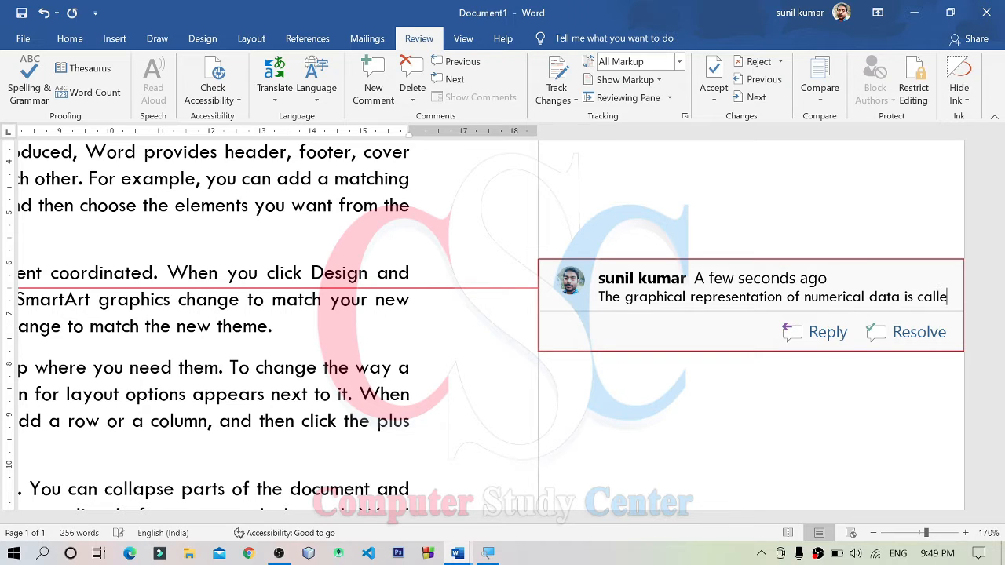
text(d chart.)
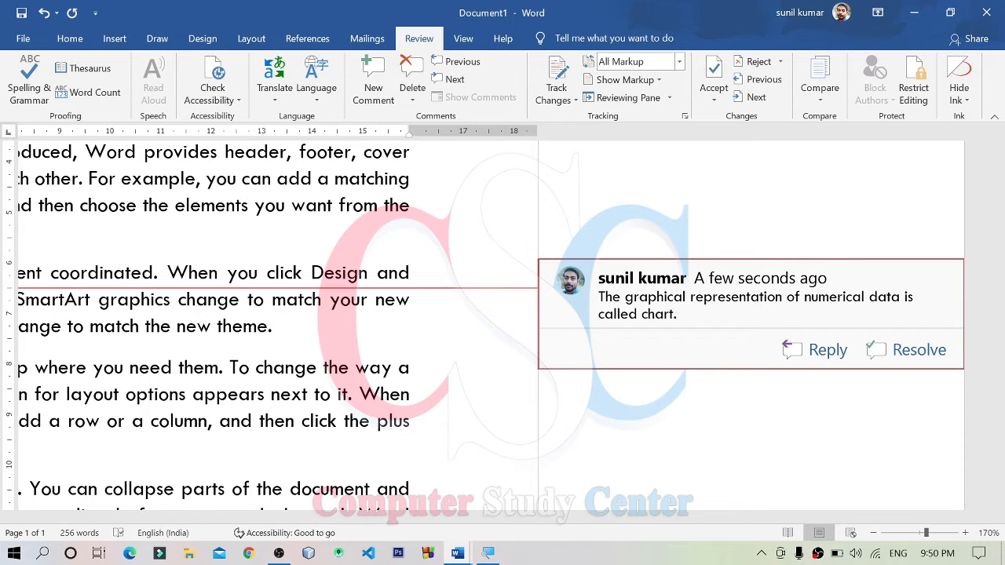
Examine the finished comment, its link to the word "charts", and its Reply and Resolve options.
drag(908, 520, 687, 522)
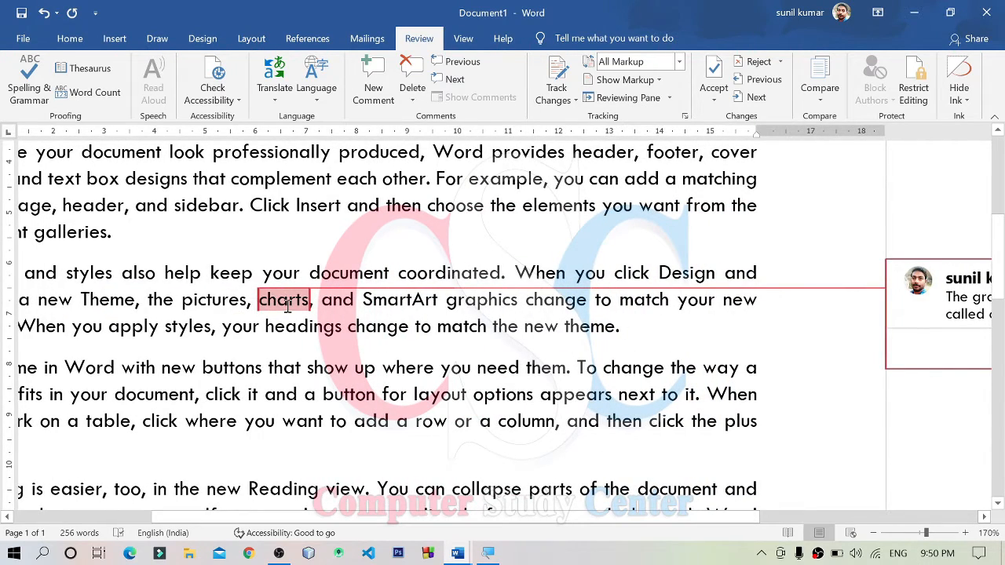
drag(260, 302, 297, 303)
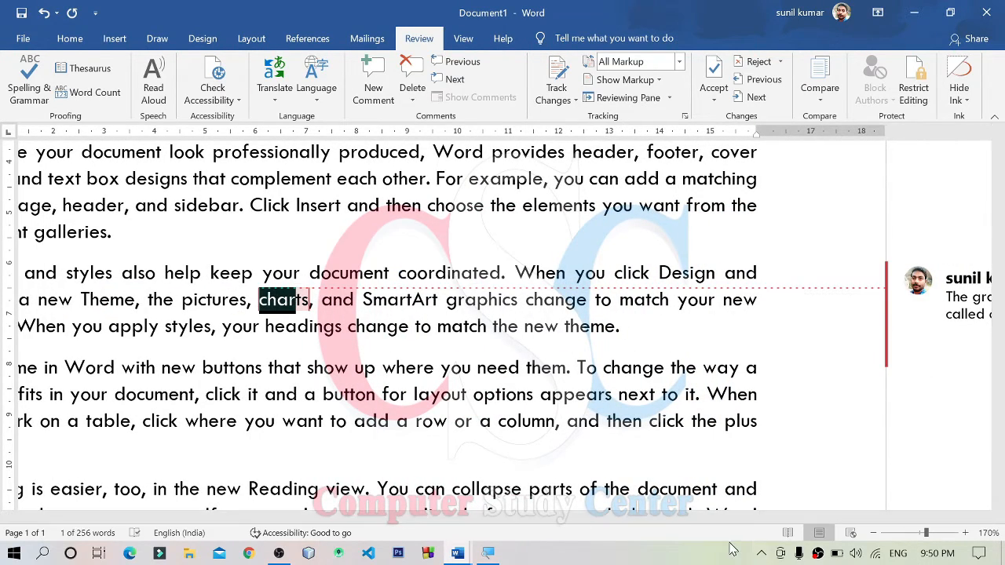
drag(724, 518, 953, 471)
click(863, 287)
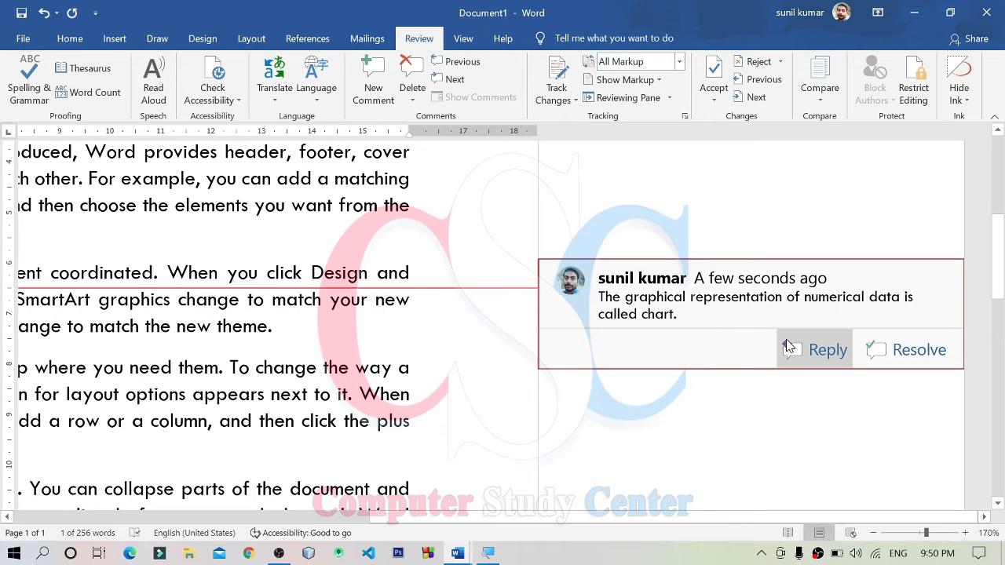
click(906, 348)
click(874, 533)
click(874, 533)
click(873, 533)
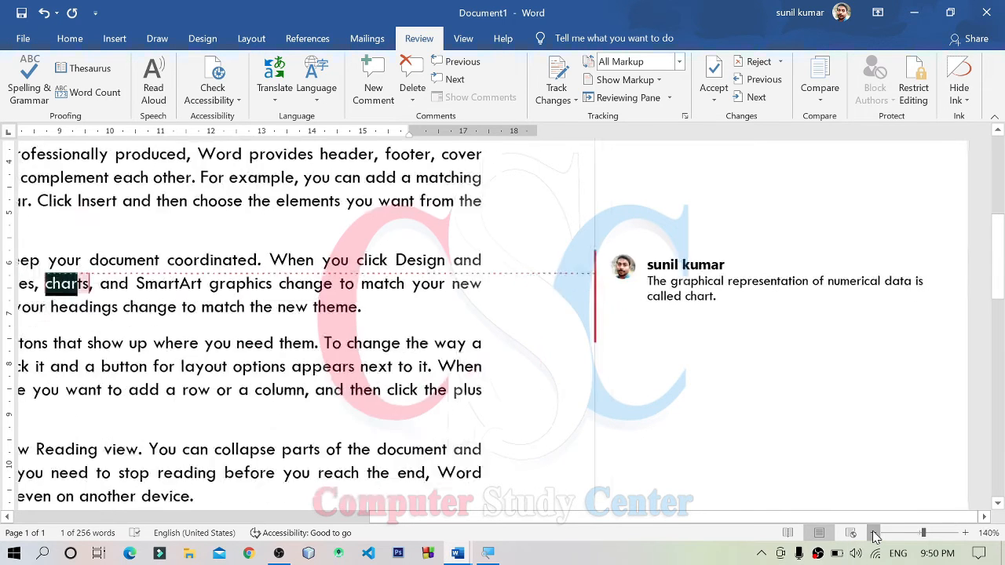
click(874, 533)
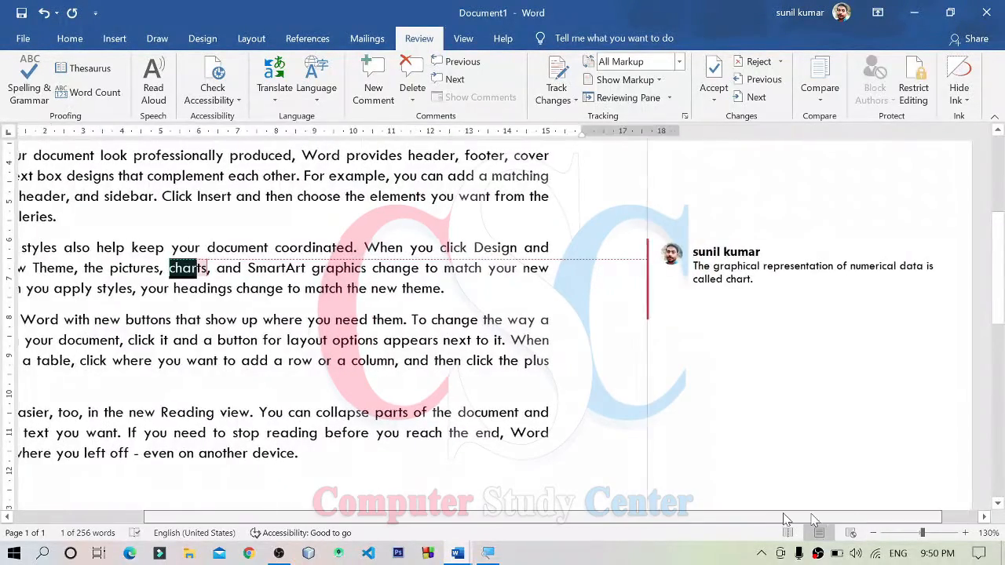
drag(785, 519, 652, 520)
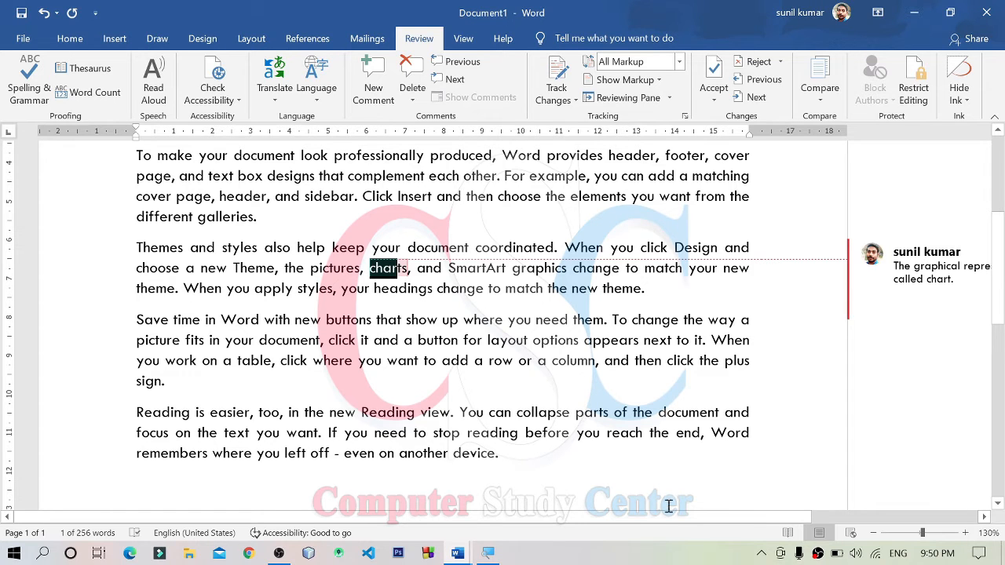
Examine the comment on "charts" by selecting its full text.
click(717, 461)
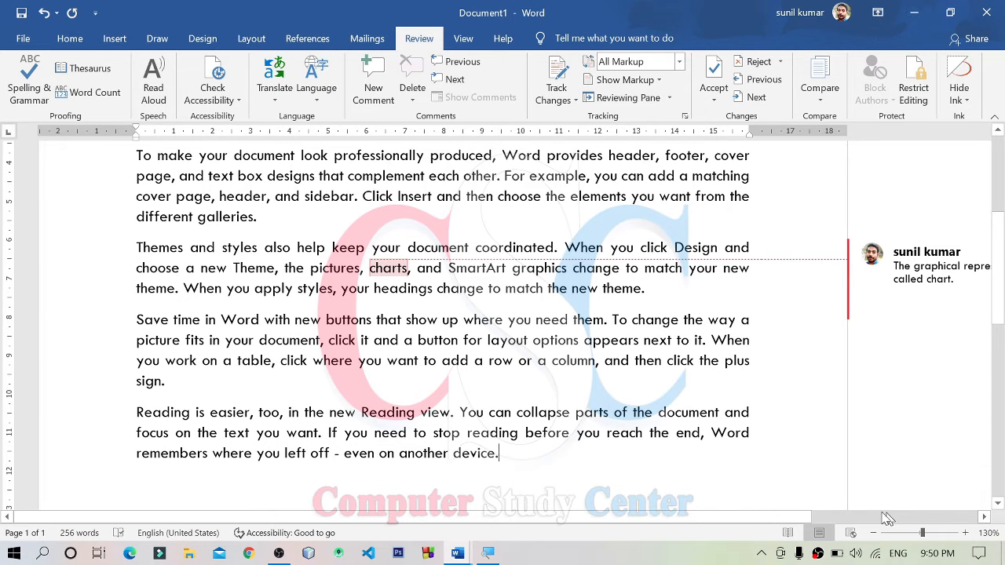
drag(781, 518, 941, 507)
click(724, 275)
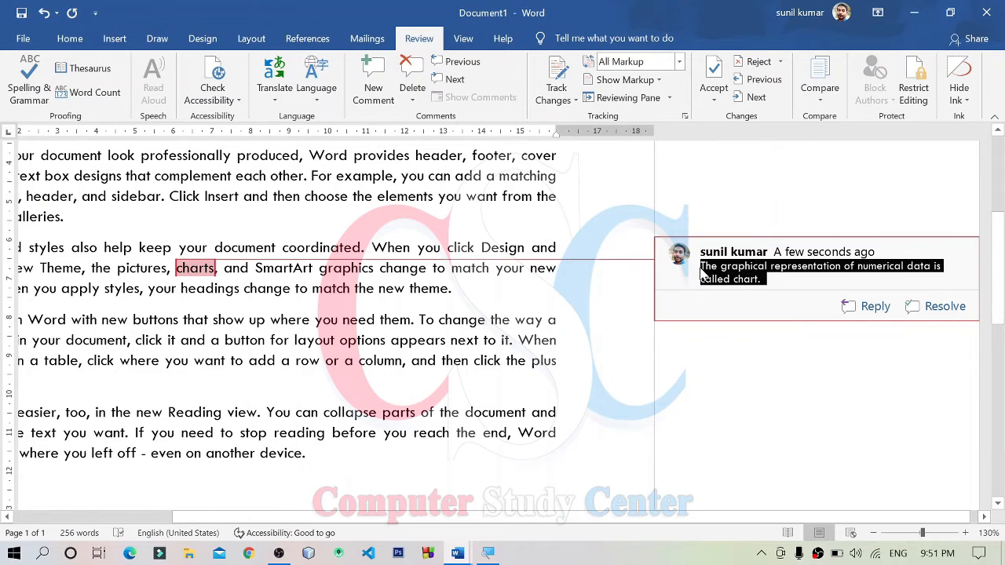
mouse_move(699, 266)
mouse_down()
mouse_move(781, 284)
mouse_move(693, 276)
mouse_move(689, 266)
mouse_up()
click(781, 279)
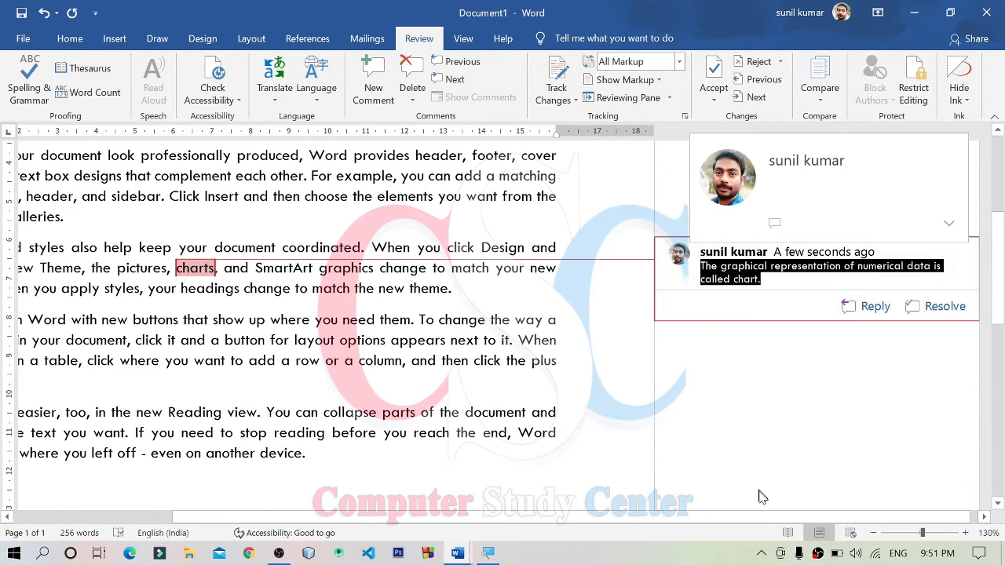
Add a new comment to the word "need" in the "Save time in Word" paragraph with the text "Askdjf;kaj;sdlfk".
drag(771, 518, 622, 536)
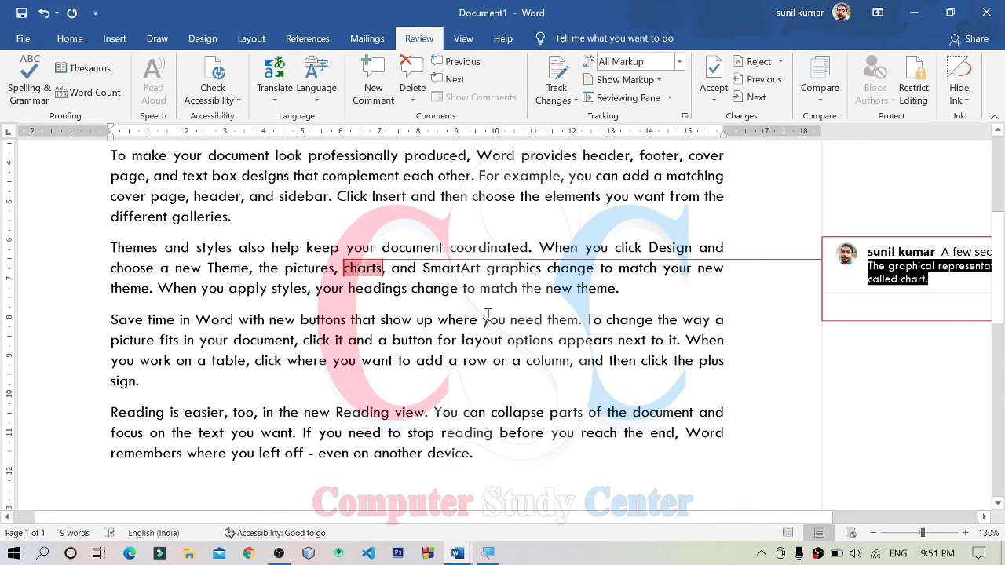
drag(511, 321, 544, 320)
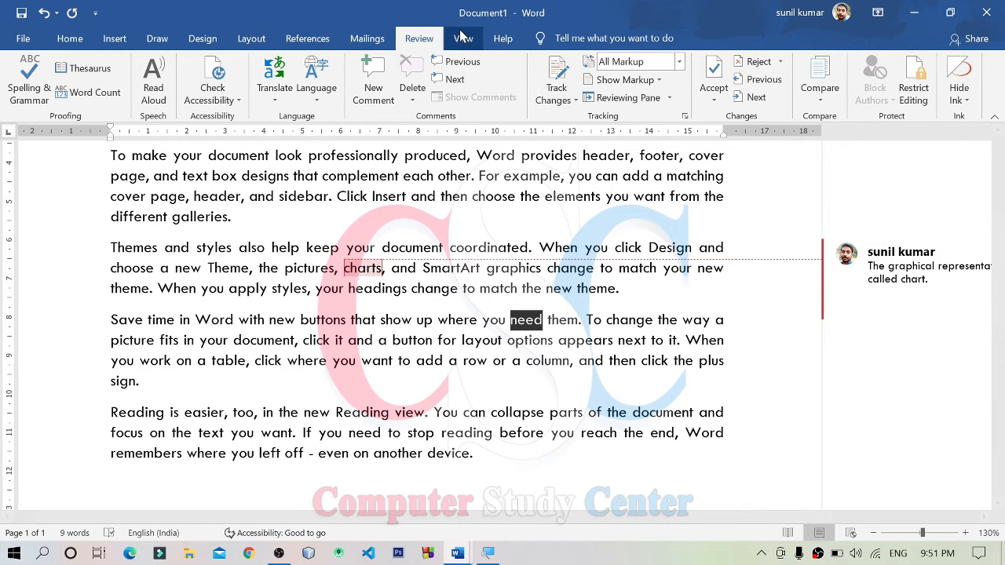
click(375, 74)
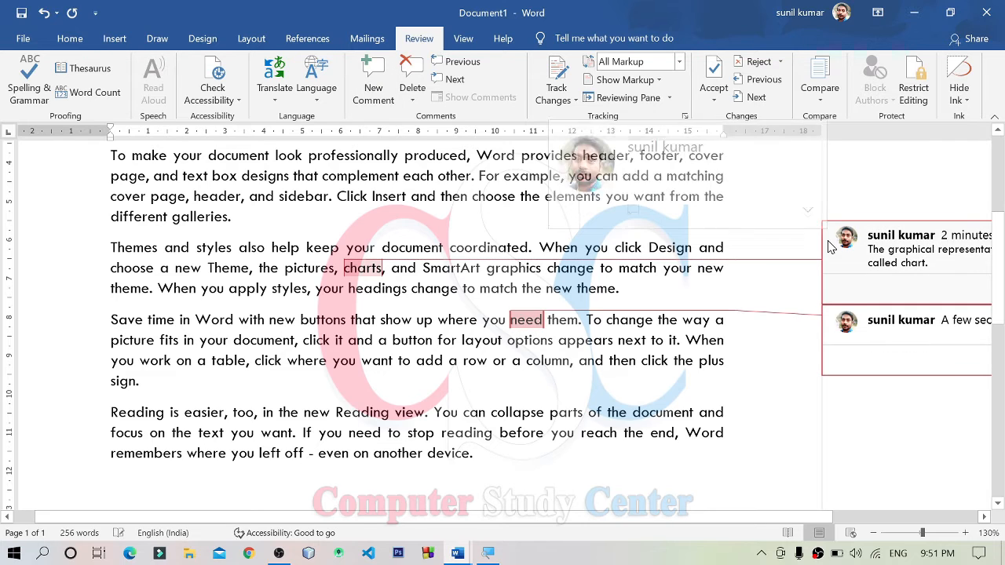
text(Askdjf;kaj;sdlfk)
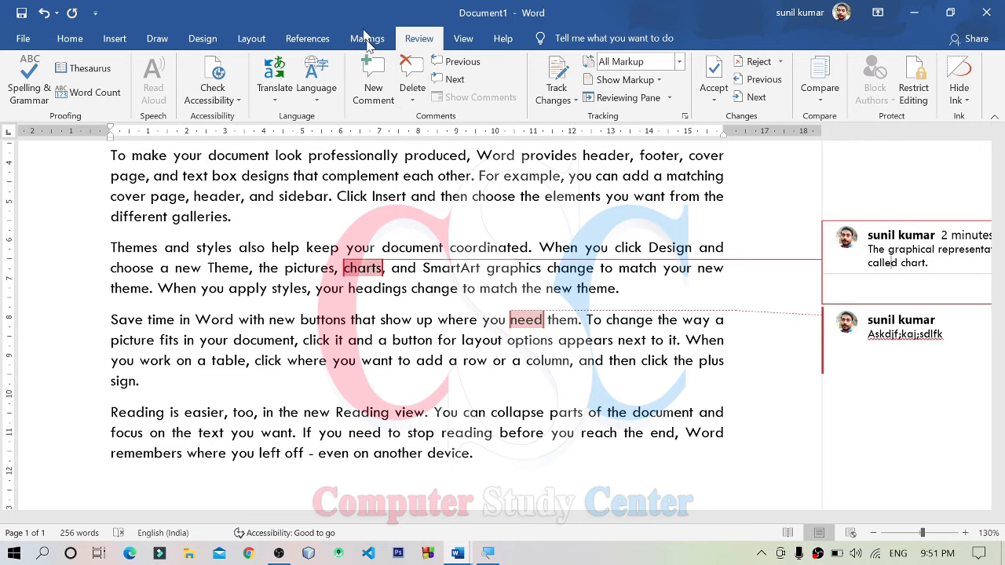
Step forward and back between the comments on "charts" and "need" with the next and previous comment commands.
click(455, 80)
click(456, 80)
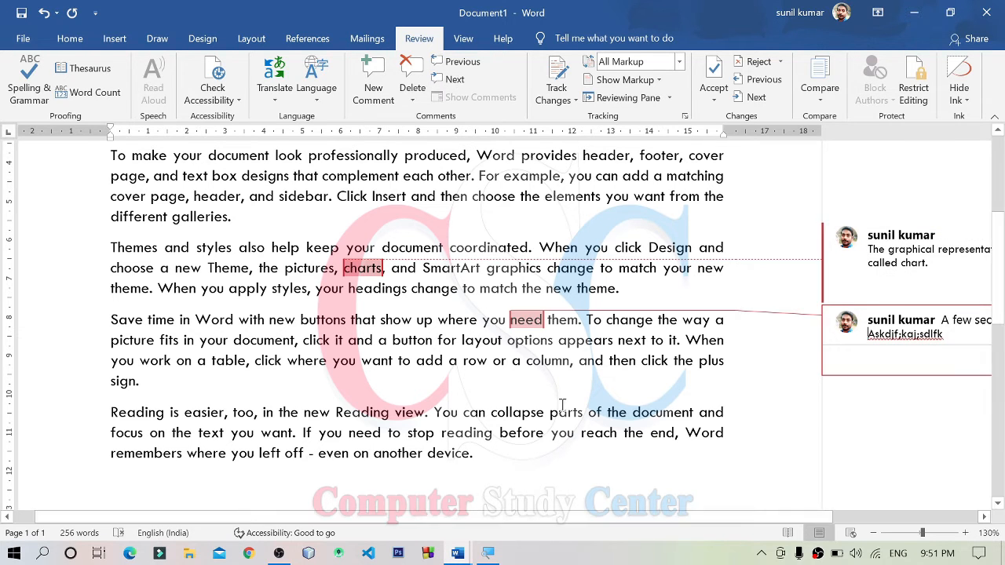
click(872, 533)
click(872, 533)
click(873, 533)
click(872, 533)
click(872, 533)
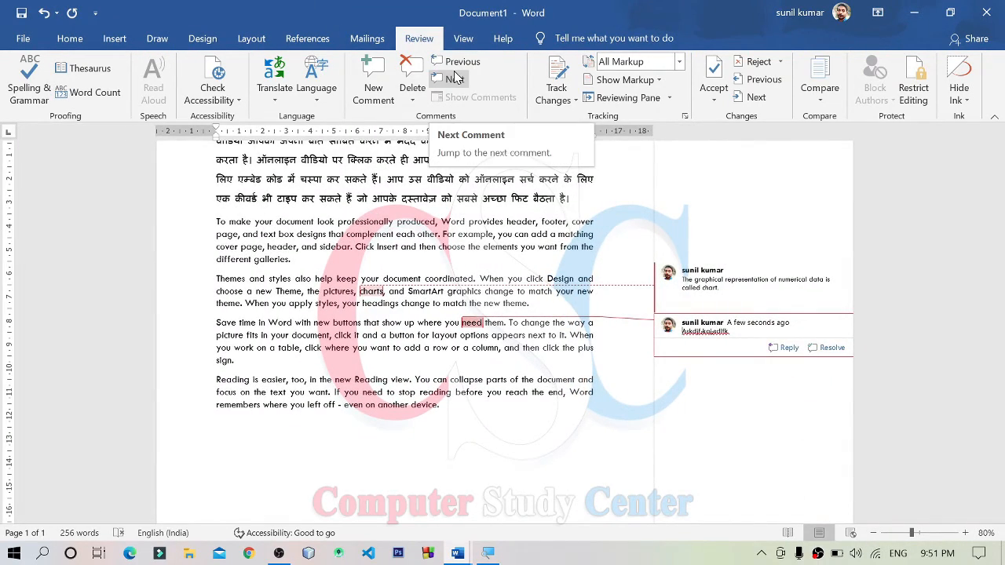
click(455, 66)
click(455, 65)
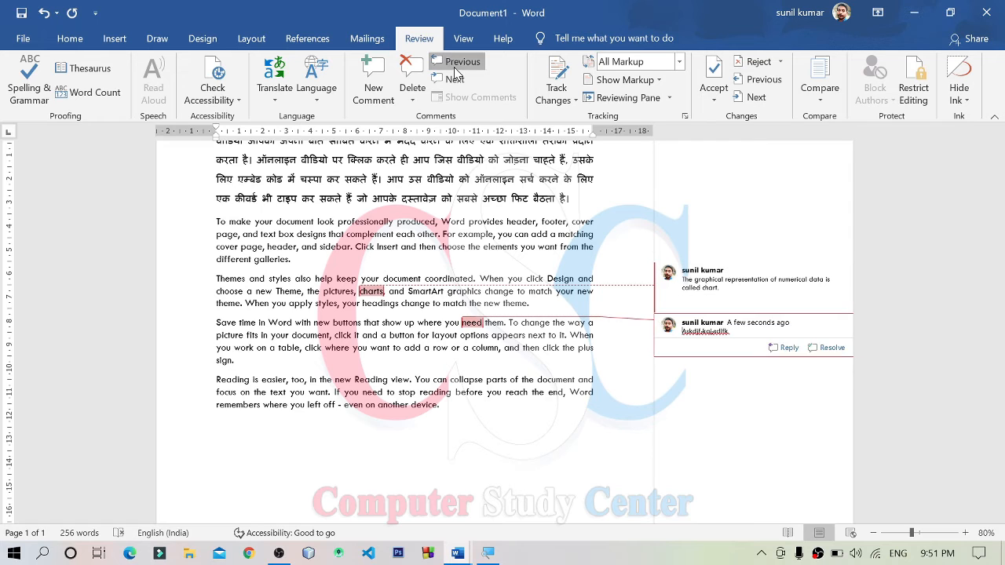
click(455, 66)
click(455, 66)
click(456, 68)
click(454, 73)
click(455, 68)
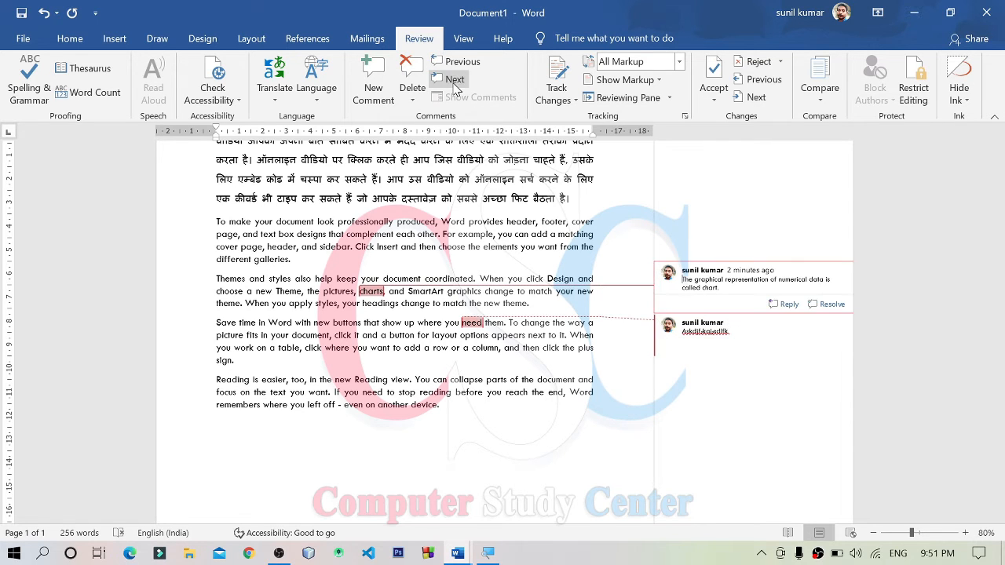
click(455, 77)
click(456, 64)
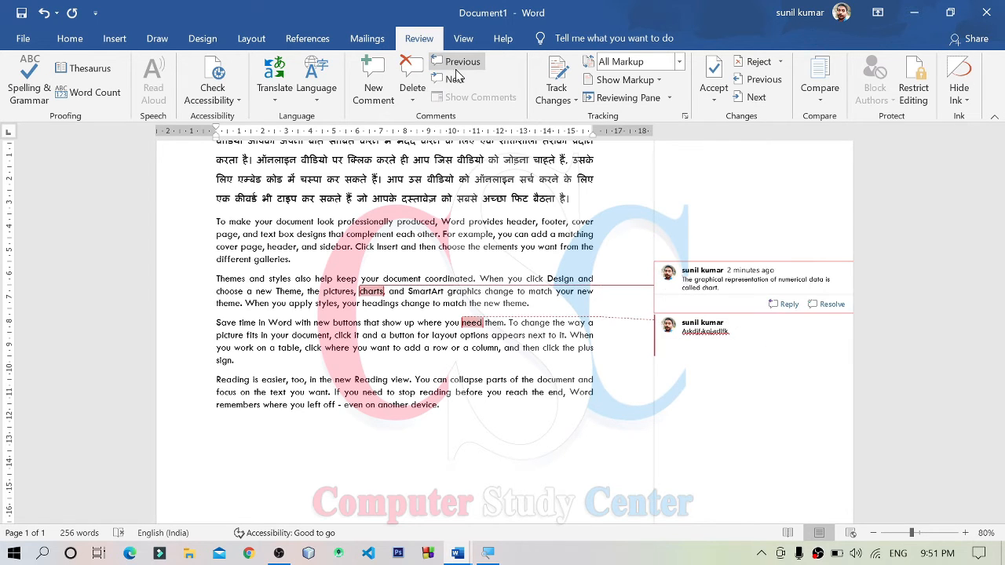
Advance to the comment on "need" and delete it.
click(456, 78)
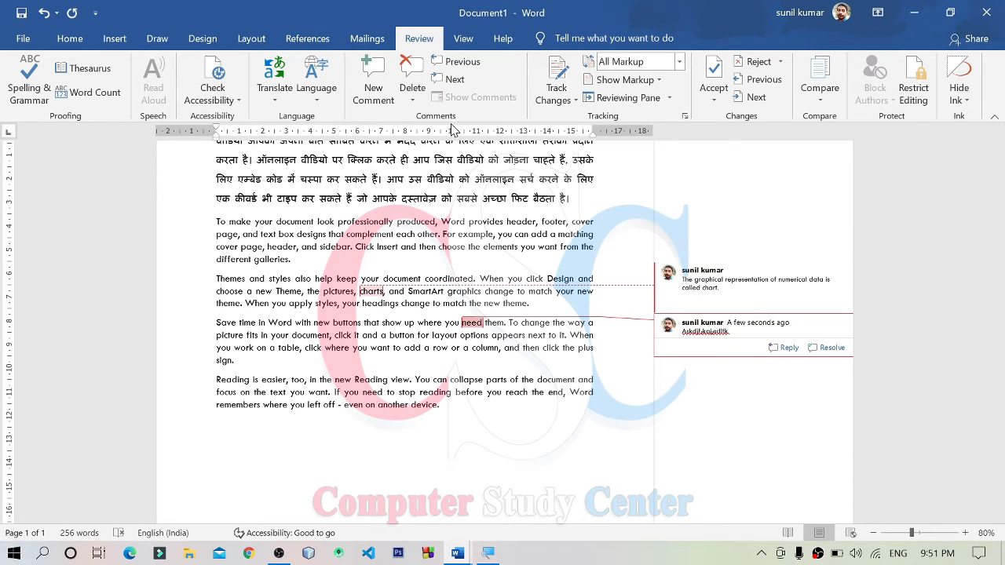
click(412, 75)
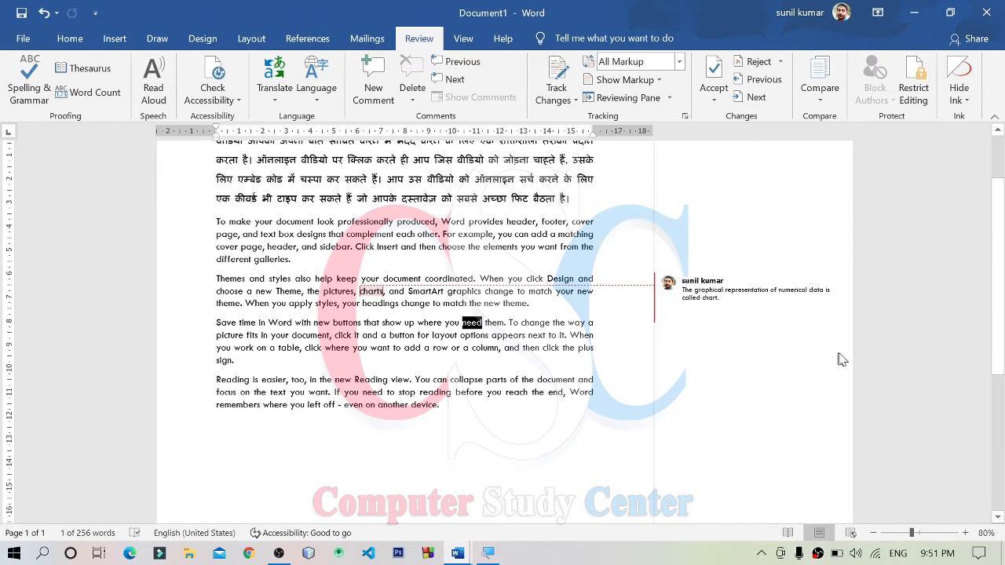